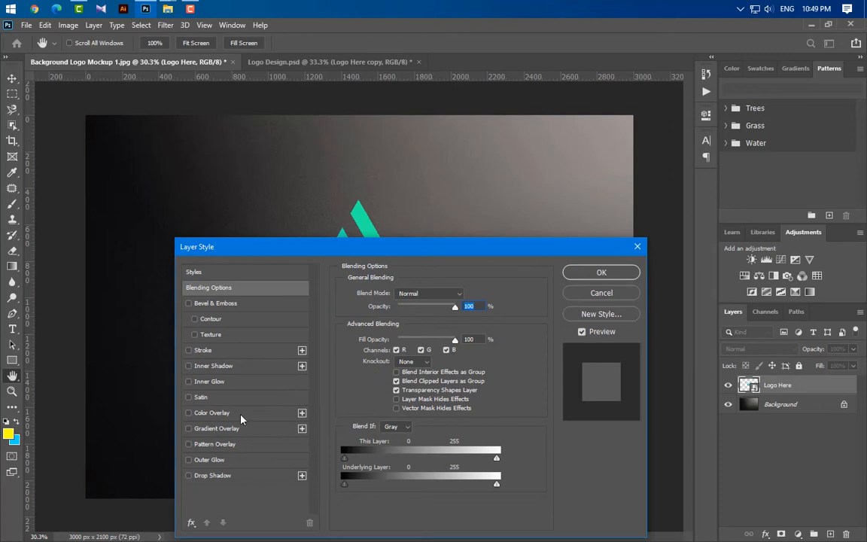
- Apply a Color Overlay in black 000000 at 100% opacity to the Logo Here layer
click(466, 294)
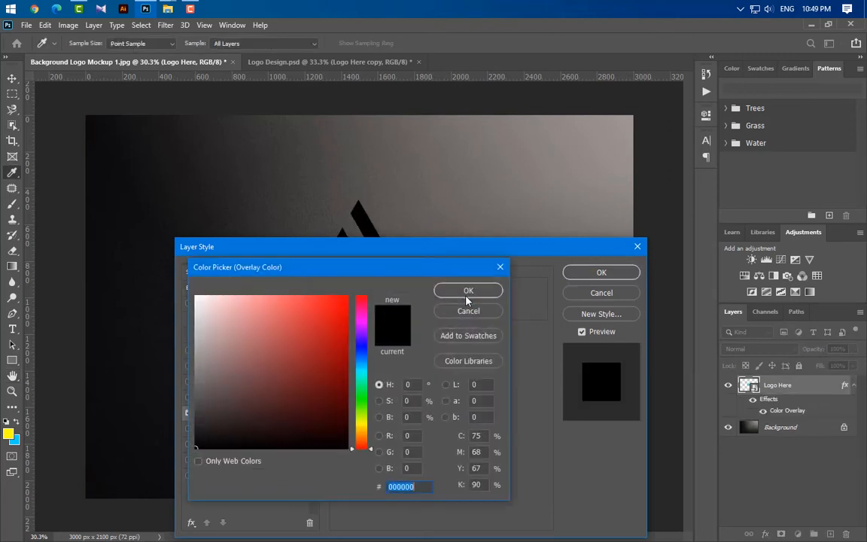
click(466, 293)
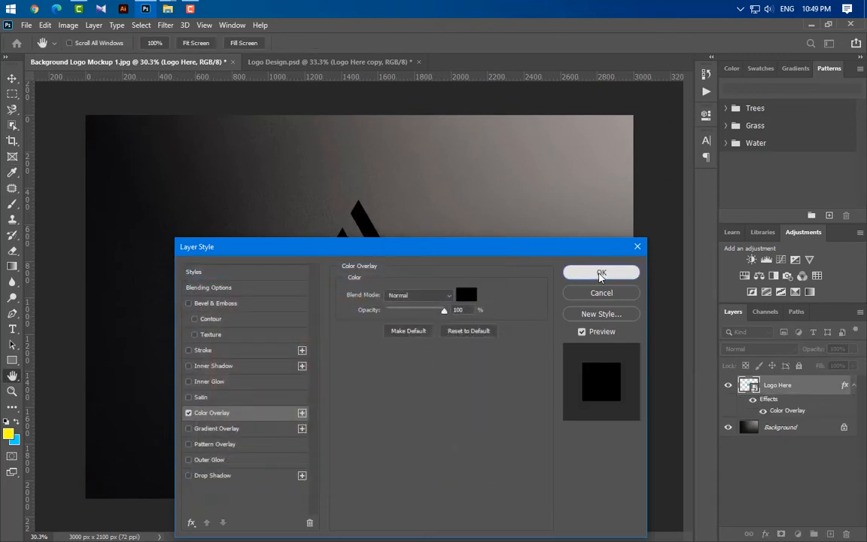
click(600, 274)
- Apply a Gaussian Blur smart filter with a 20-pixel radius to the Logo Here layer
click(165, 26)
mouse_move(212, 170)
click(346, 205)
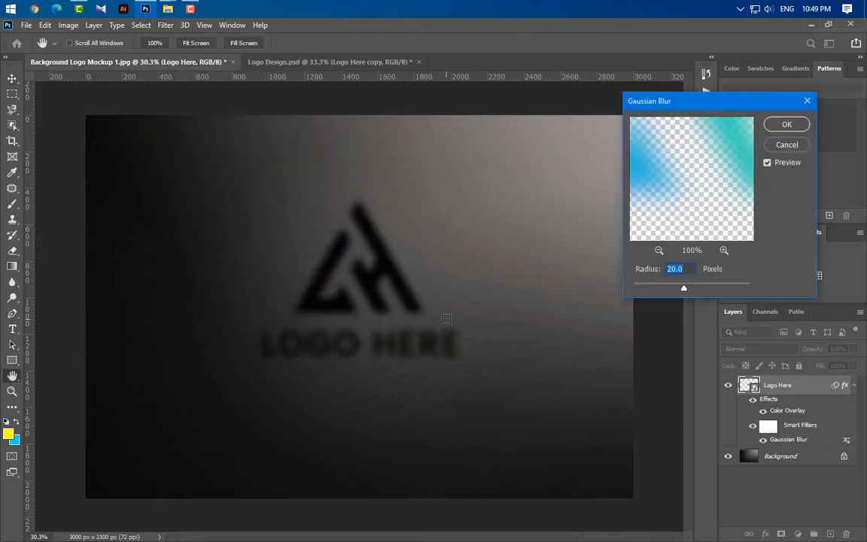
click(786, 124)
- Add a Motion Blur smart filter at a 90° angle and 200 pixels distance to the Logo Here layer
click(165, 27)
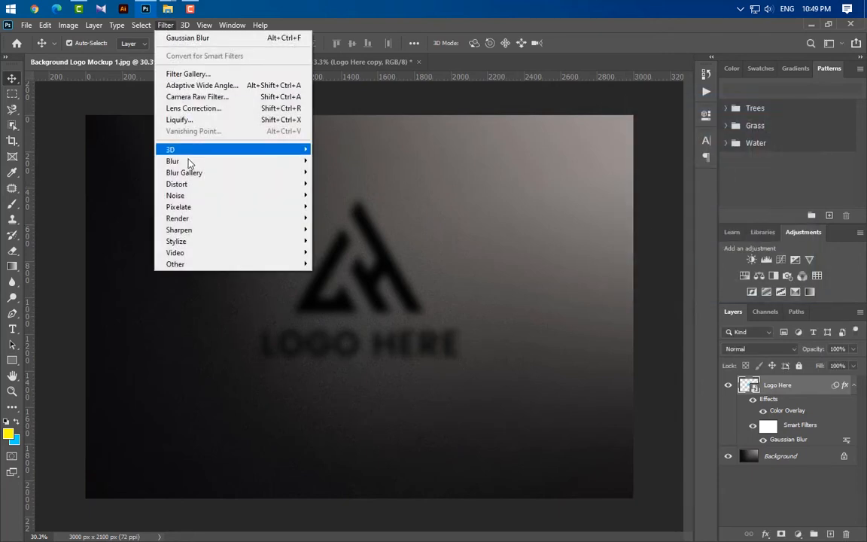
mouse_move(194, 163)
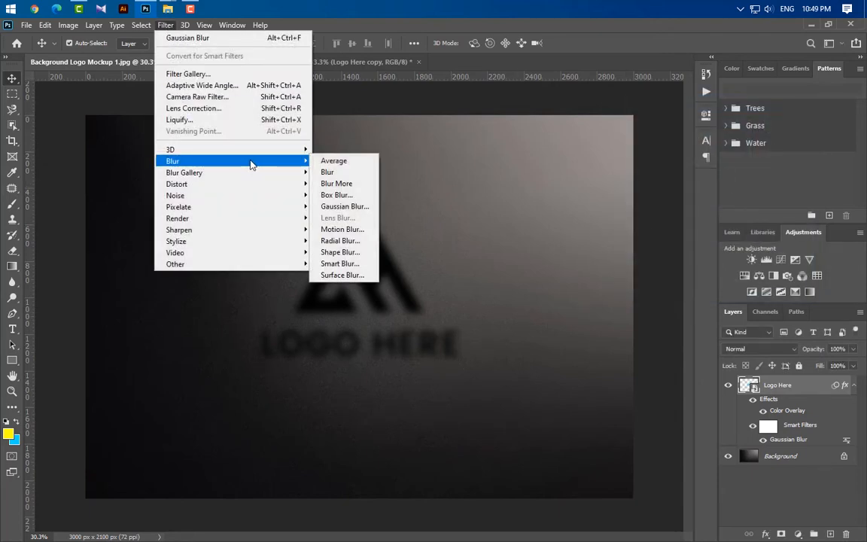
click(341, 229)
click(614, 317)
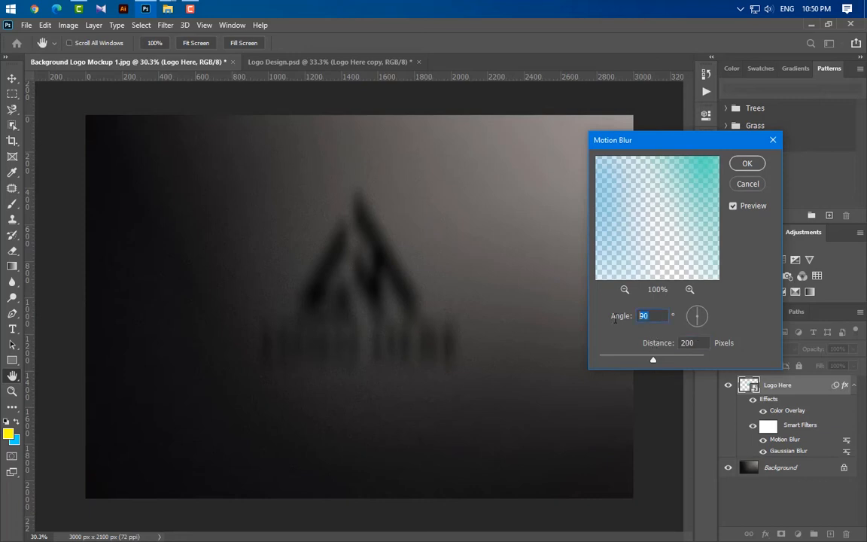
click(748, 164)
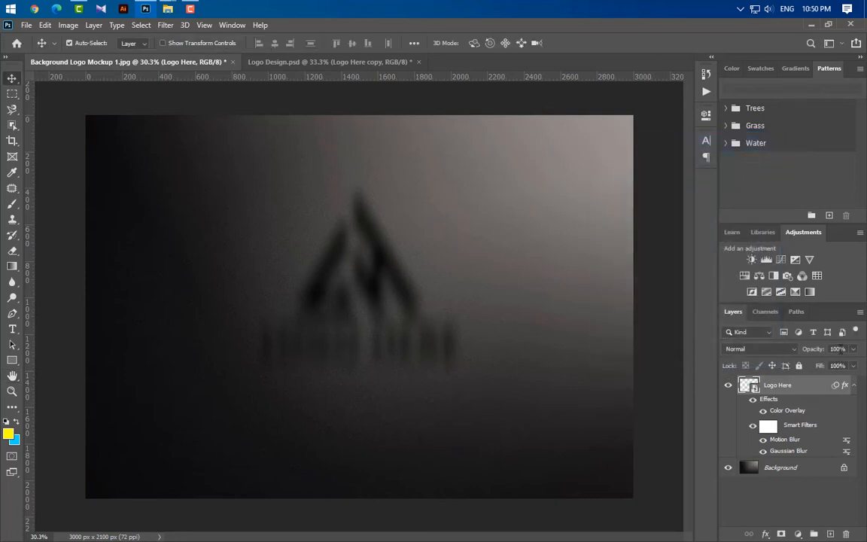
- Set the Logo Here layer's opacity to 50% and duplicate the layer
text(50)
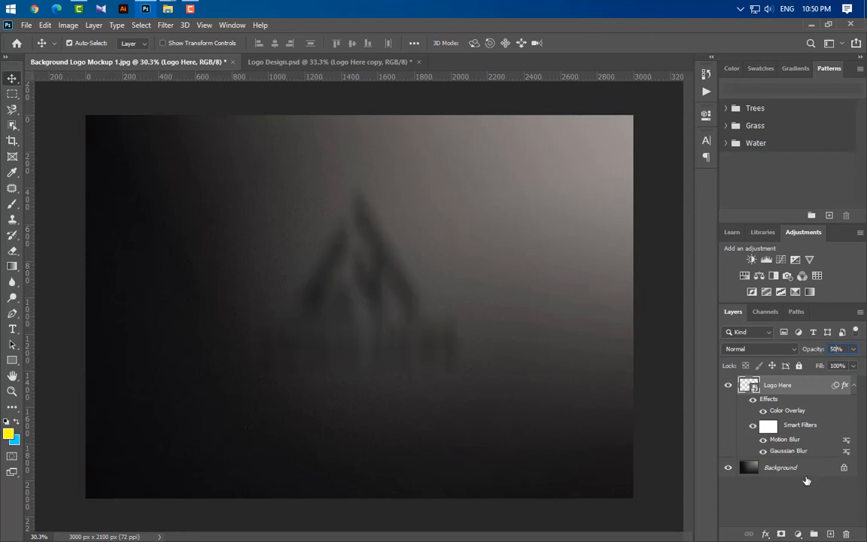
key(Return)
drag(819, 393, 828, 531)
- Set the Gaussian Blur radius on the duplicated logo layer to 8 pixels
double_click(788, 450)
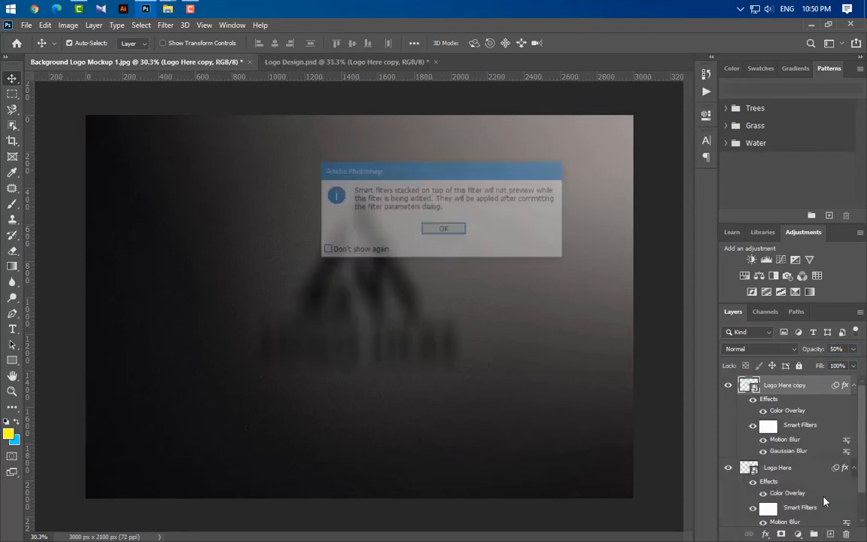
click(458, 231)
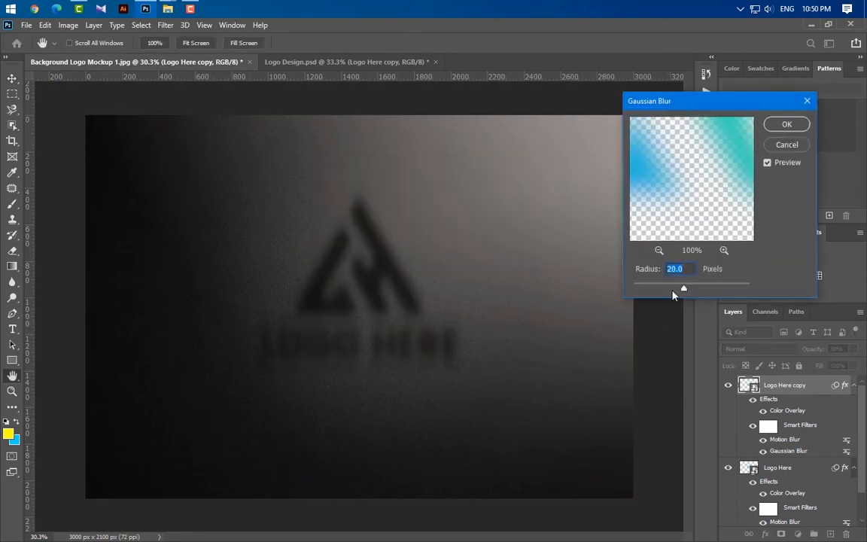
text(8)
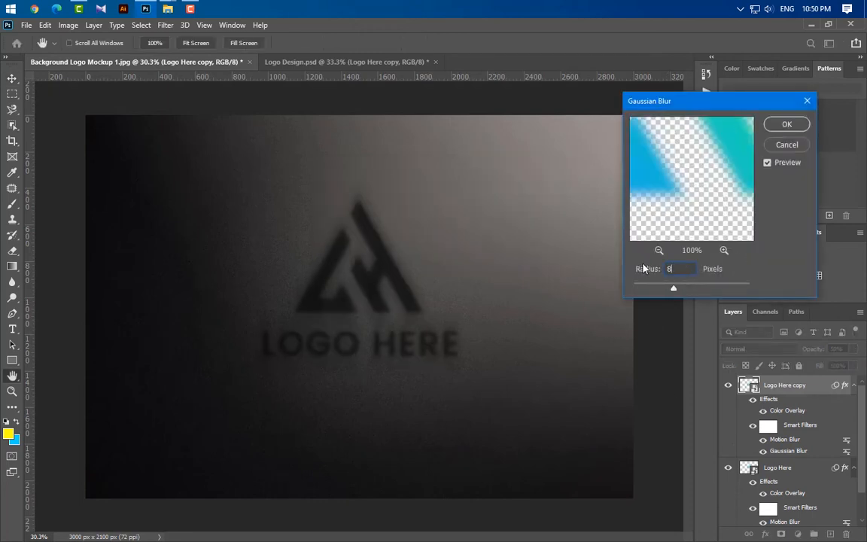
click(786, 126)
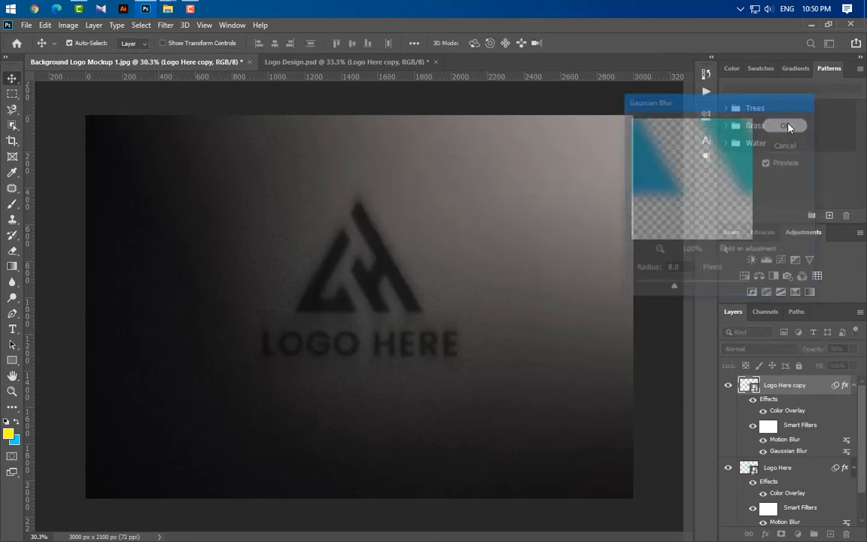
- Set the Motion Blur distance on the duplicated logo layer to 50 pixels
double_click(784, 439)
click(660, 343)
text(50)
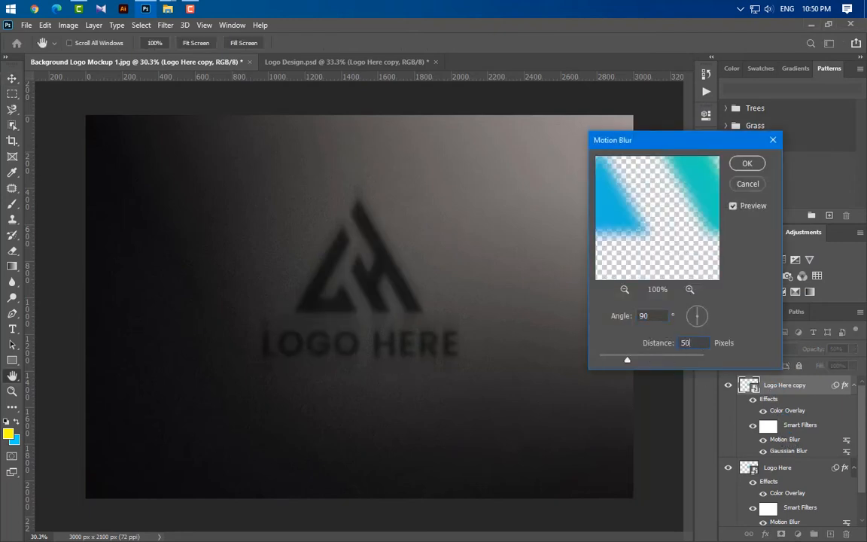
click(747, 164)
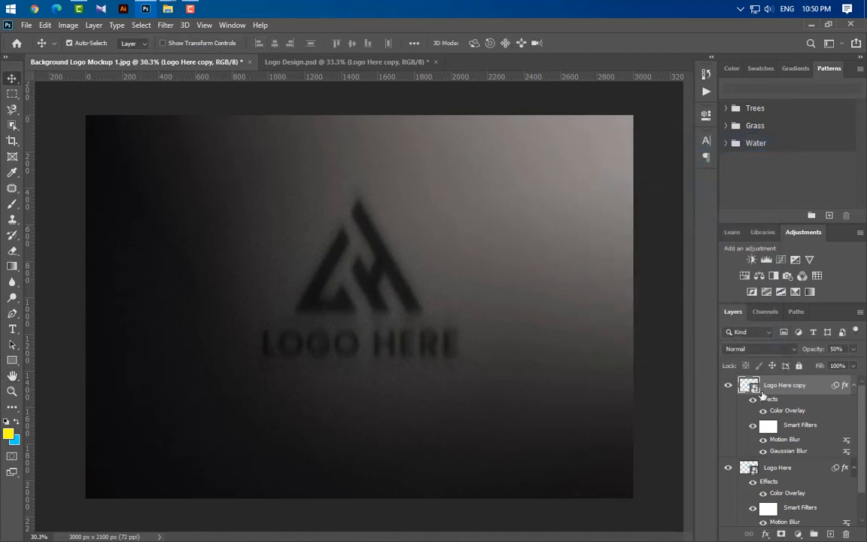
- Duplicate the Logo Here copy layer and collapse the effects lists of the two logo layers below
key(ctrl+j)
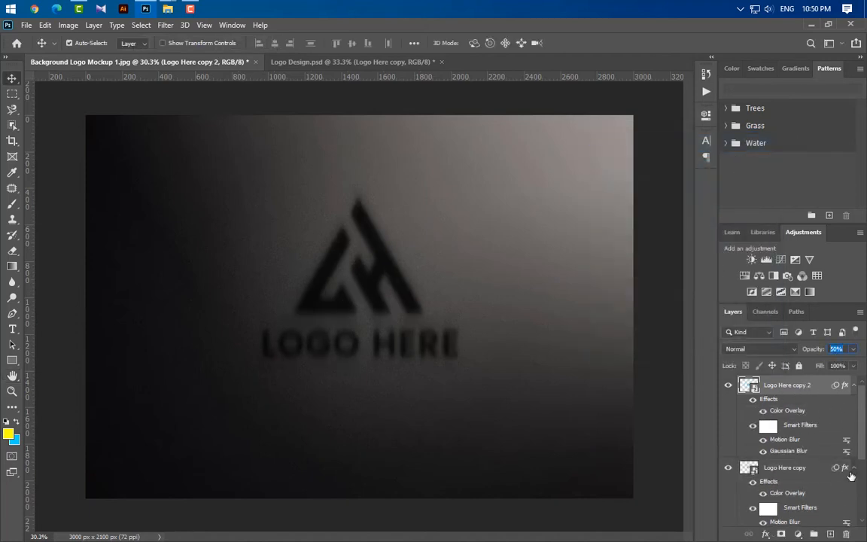
click(853, 468)
click(853, 488)
- Remove the Gaussian Blur, Motion Blur and Color Overlay from Logo Here copy 2 and set its opacity to 100%
drag(793, 452, 845, 533)
drag(789, 441, 846, 534)
drag(785, 411, 846, 534)
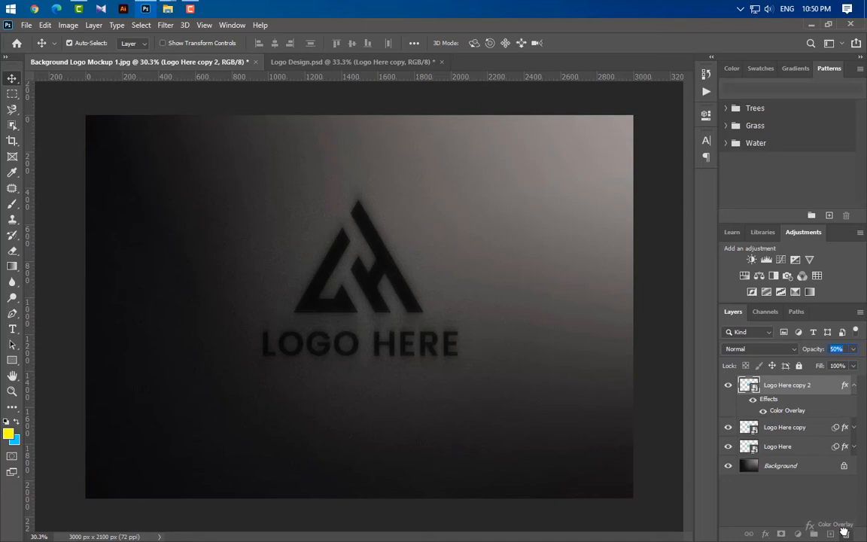
click(852, 349)
drag(830, 363, 861, 363)
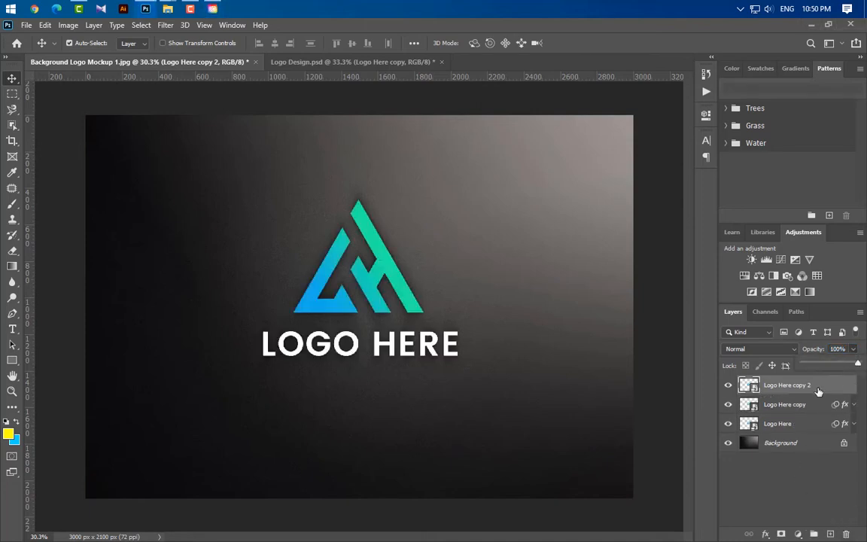
- Add a Drop Shadow to Logo Here copy 2 with 50% opacity, 90° angle, 25 px distance and 50 px size
double_click(819, 390)
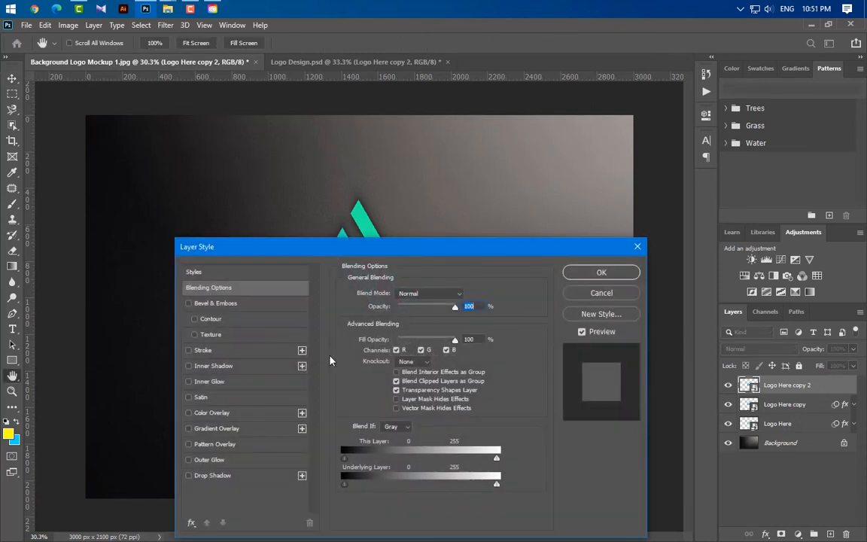
click(256, 478)
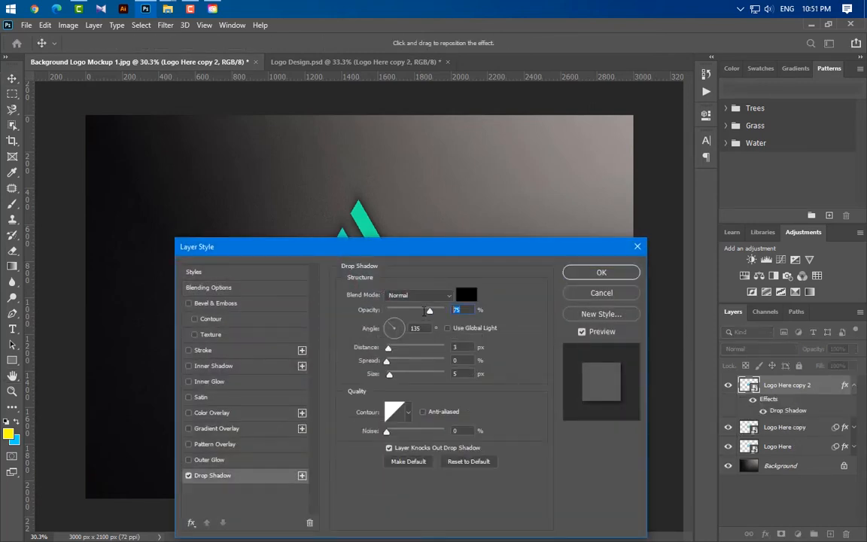
text(50)
key(Tab)
text(90)
key(Tab)
text(25)
key(Tab)
key(Tab)
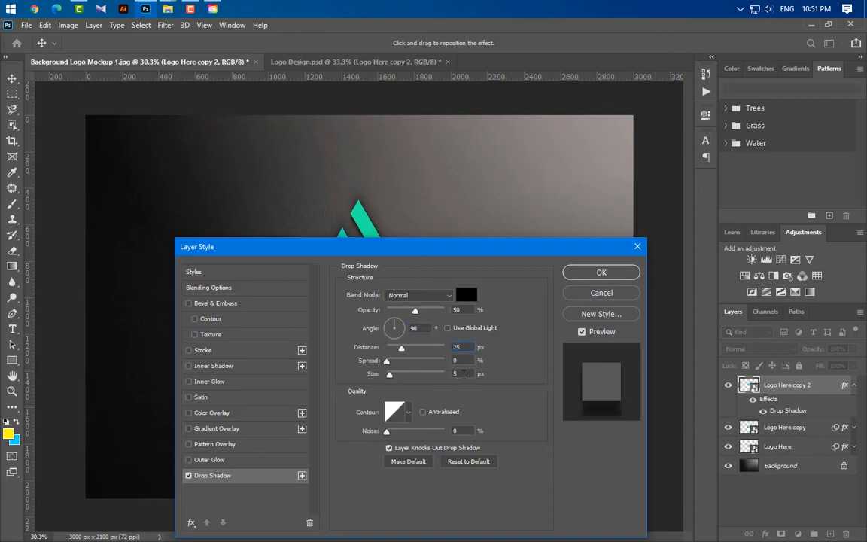
text(50)
drag(472, 247, 704, 152)
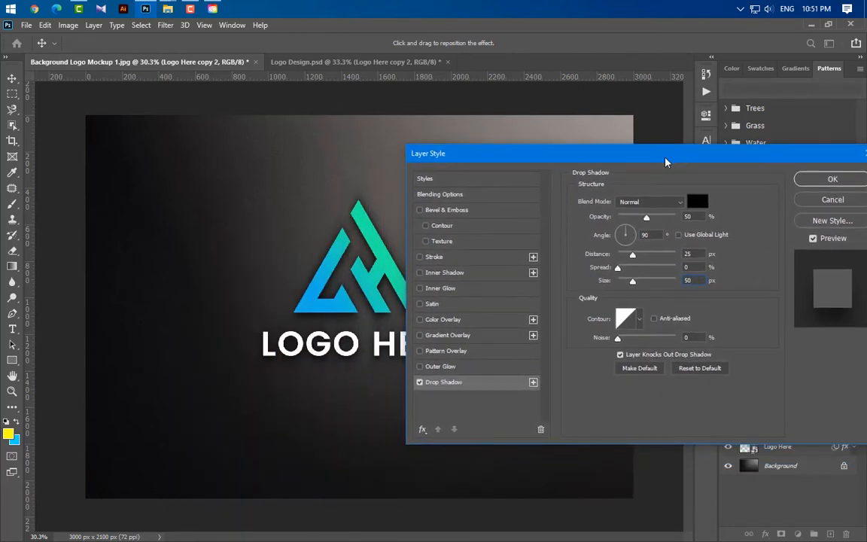
click(834, 180)
- Duplicate Logo Here copy 2 and set the duplicate's Drop Shadow to 35% opacity, 0° angle, 12 px distance and 30 px size
drag(827, 394, 830, 533)
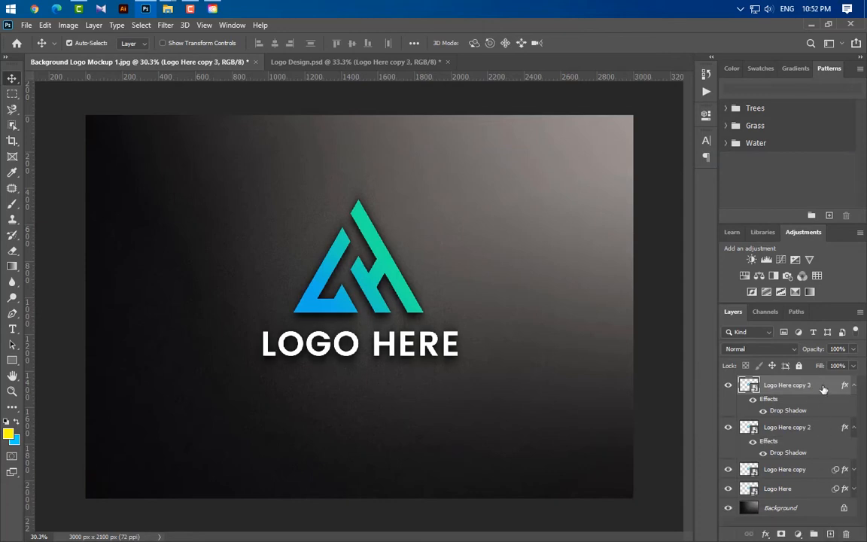
double_click(788, 410)
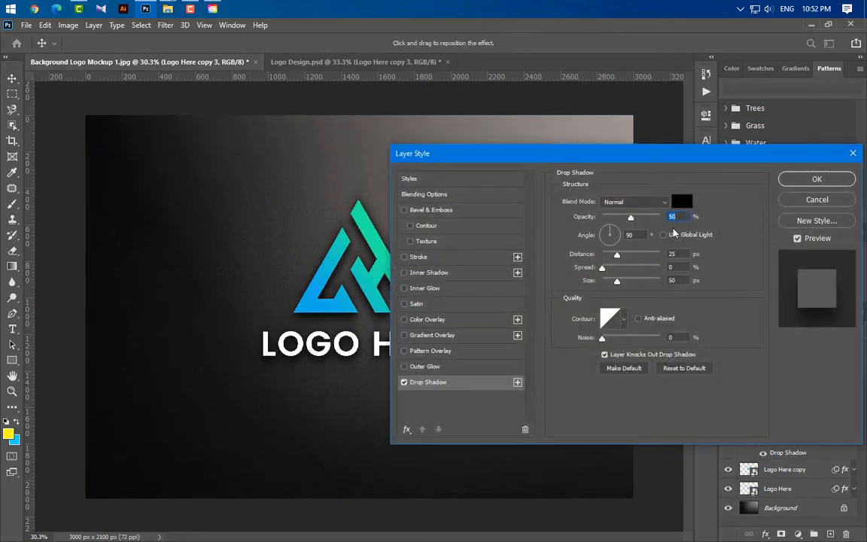
text(35)
key(Tab)
text(0)
key(Tab)
text(12)
key(Tab)
key(Tab)
text(30)
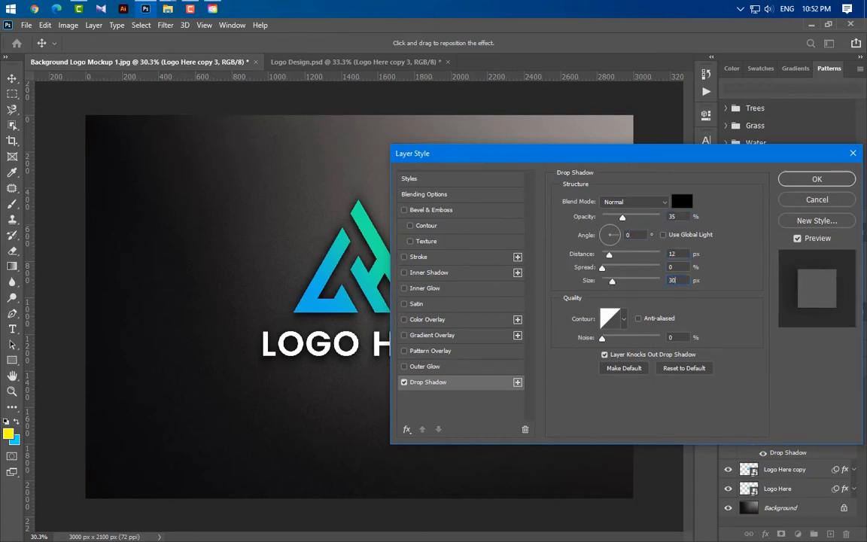
click(816, 179)
- Duplicate Logo Here copy 3 and turn off the Drop Shadow in the new layer's style
drag(752, 385, 835, 534)
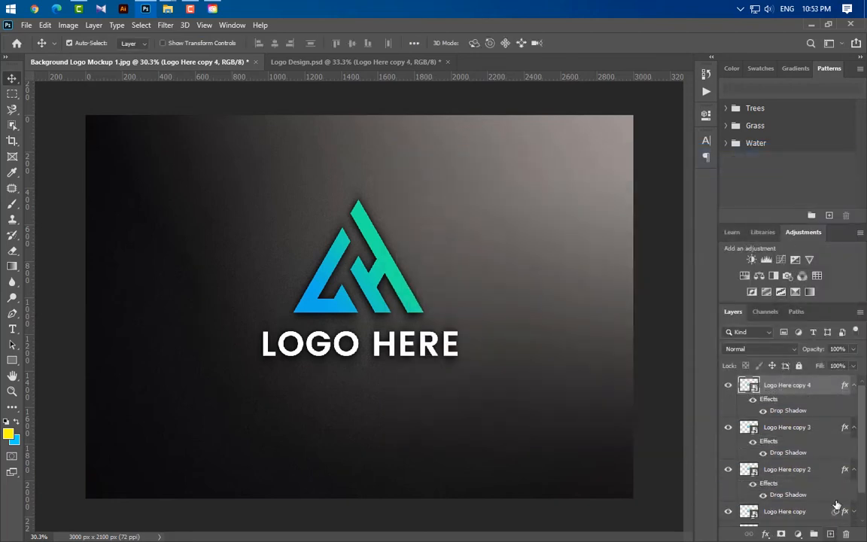
double_click(790, 408)
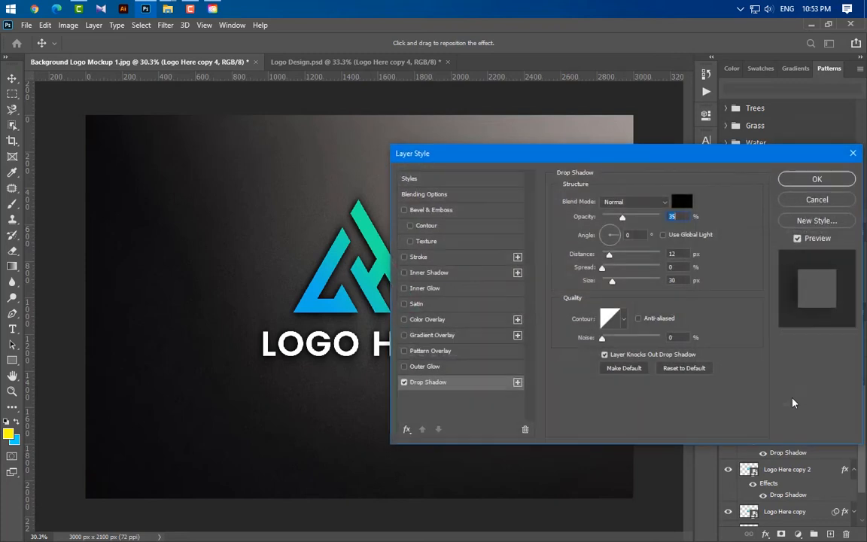
click(403, 381)
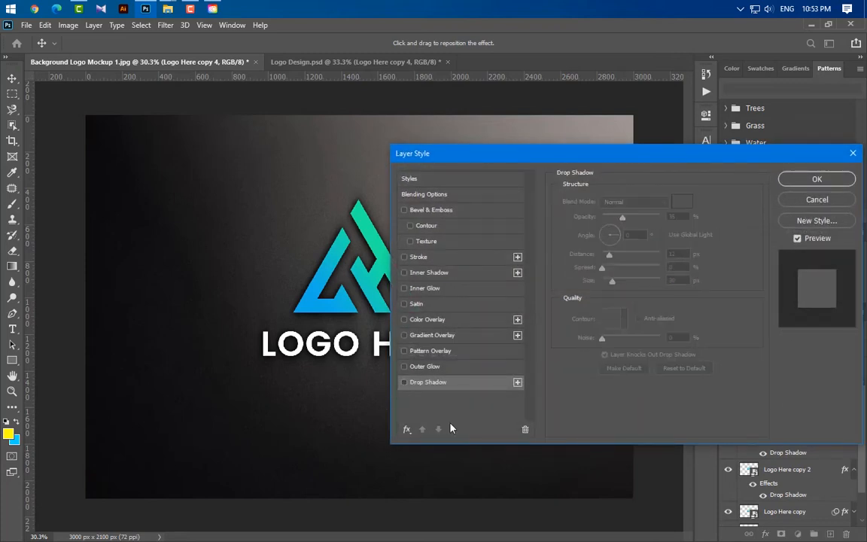
- Enable a smooth Inner Bevel on Logo Here copy 4 with 34% depth, 6 px size and 3 px soften
click(466, 211)
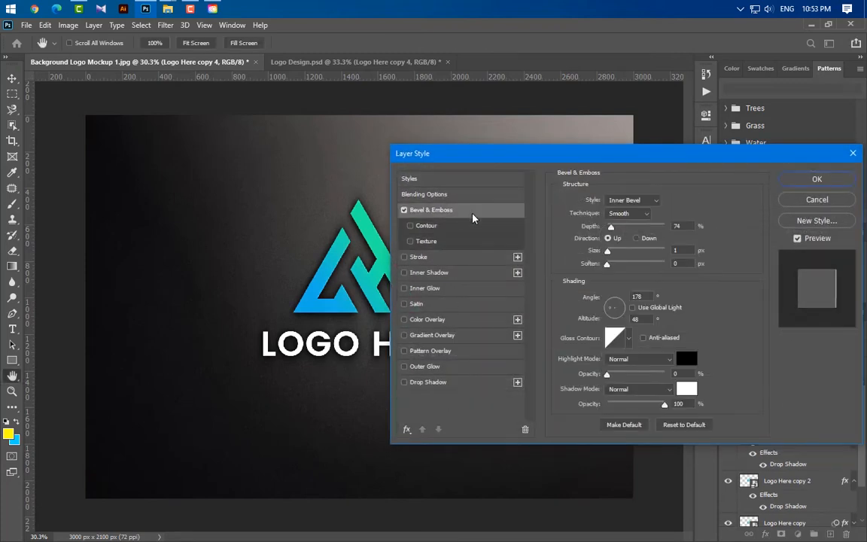
click(645, 201)
key(Escape)
click(634, 215)
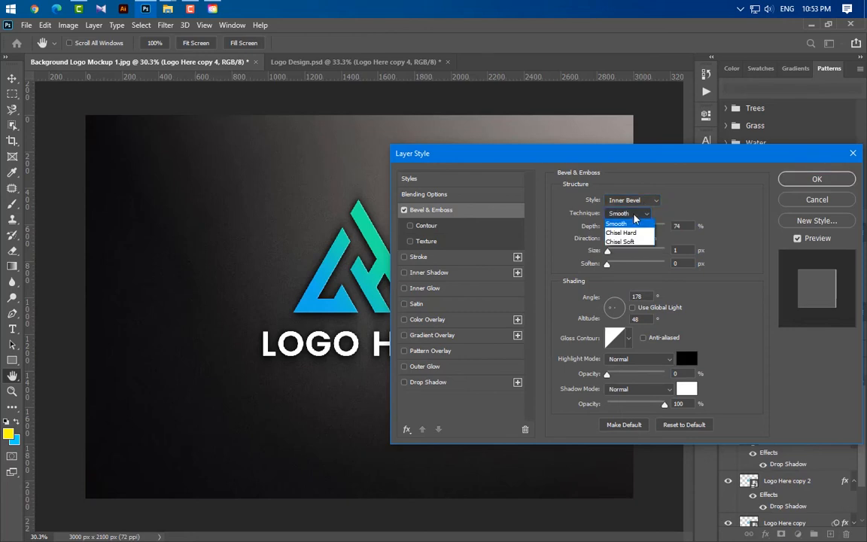
click(631, 225)
double_click(676, 225)
text(3)
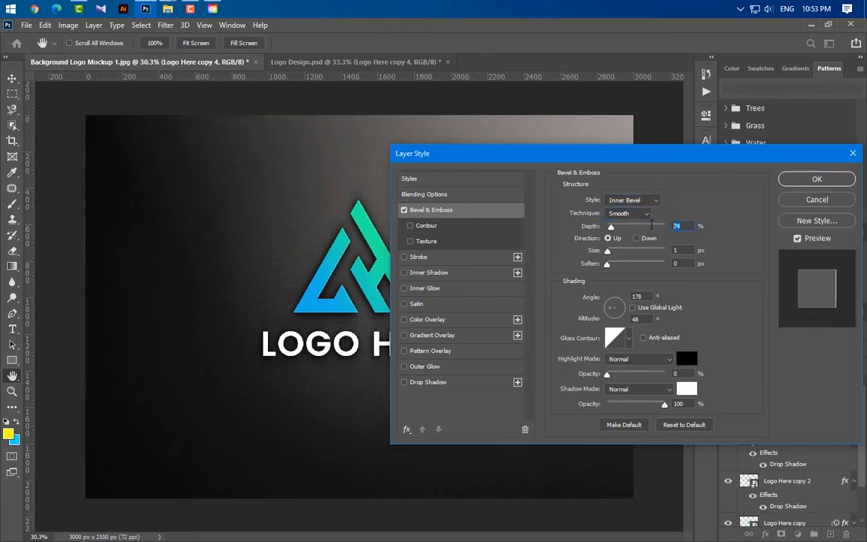
text(4)
key(Tab)
text(6)
key(Tab)
text(3)
- Set the bevel's shading to 0° angle and 45° altitude, with highlight and shadow opacity both at 50%
key(Tab)
text(0)
key(Tab)
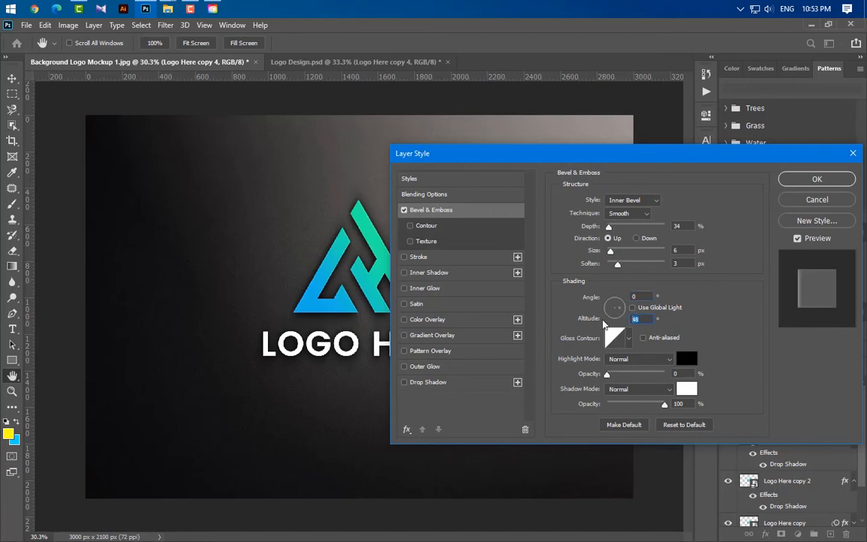
text(45)
key(Tab)
text(4)
text(0)
drag(683, 404, 630, 405)
text(50)
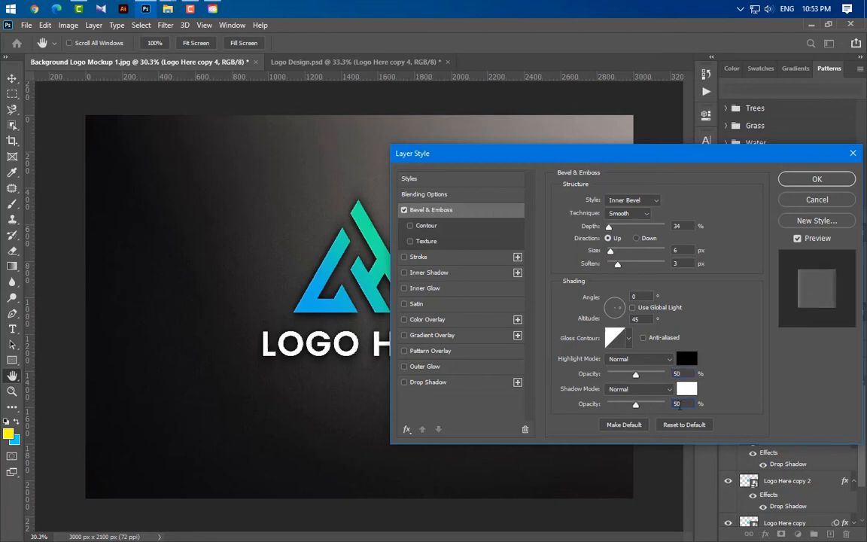
key(Tab)
- Add a white Inner Shadow in Overlay mode to the logo layer with 0° angle, 6 px distance and 5% choke
click(468, 275)
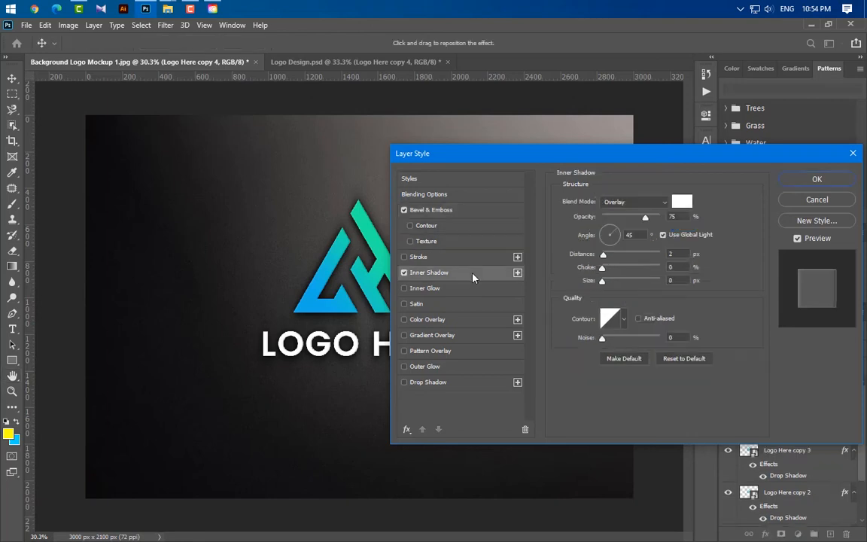
click(655, 204)
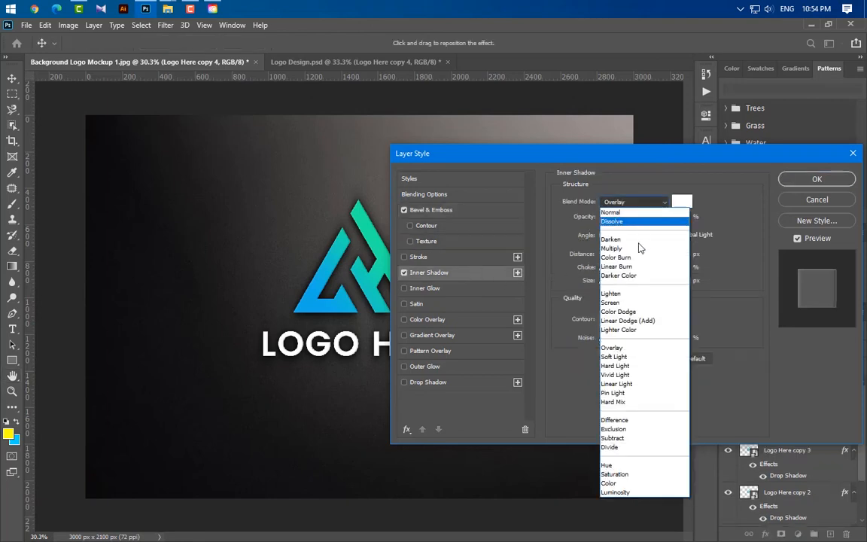
click(632, 350)
click(681, 201)
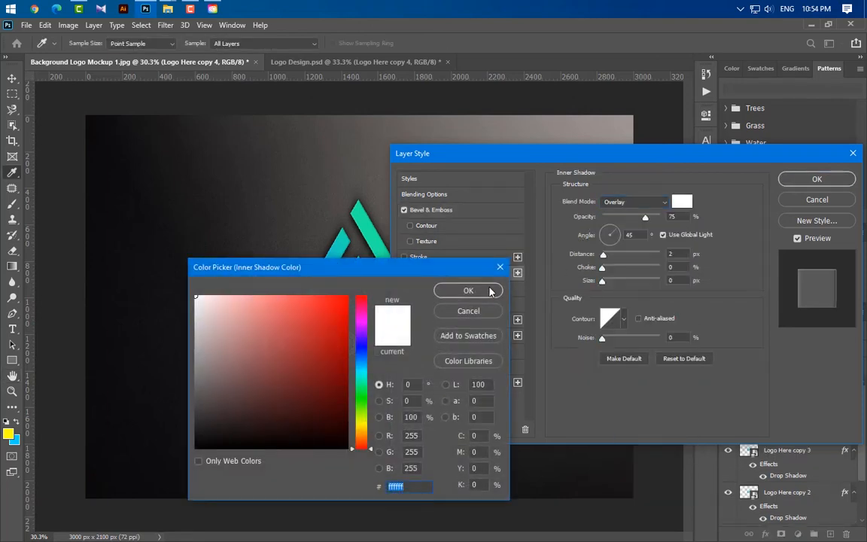
click(492, 290)
key(Tab)
text(0)
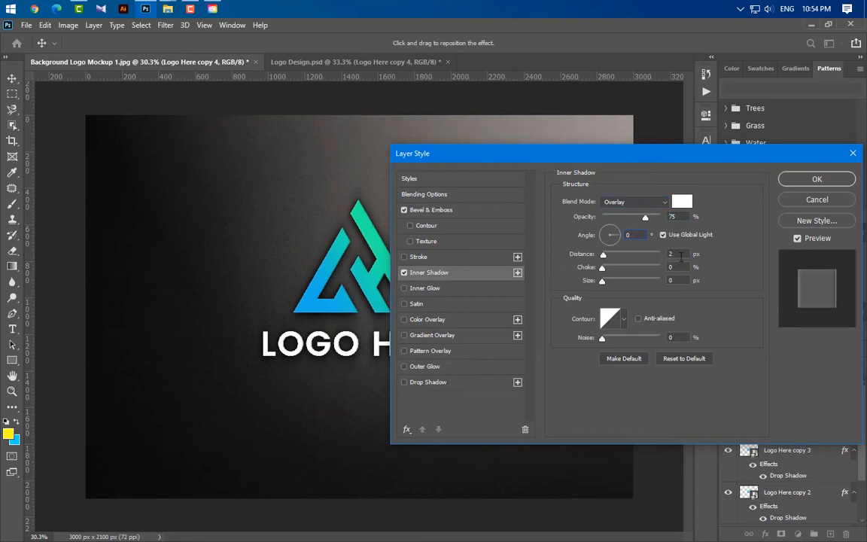
text(6)
key(Tab)
text(5)
- Enable Gradient Overlay and set its gradient's start color to black (000000) and end color to white (ffffff)
click(498, 337)
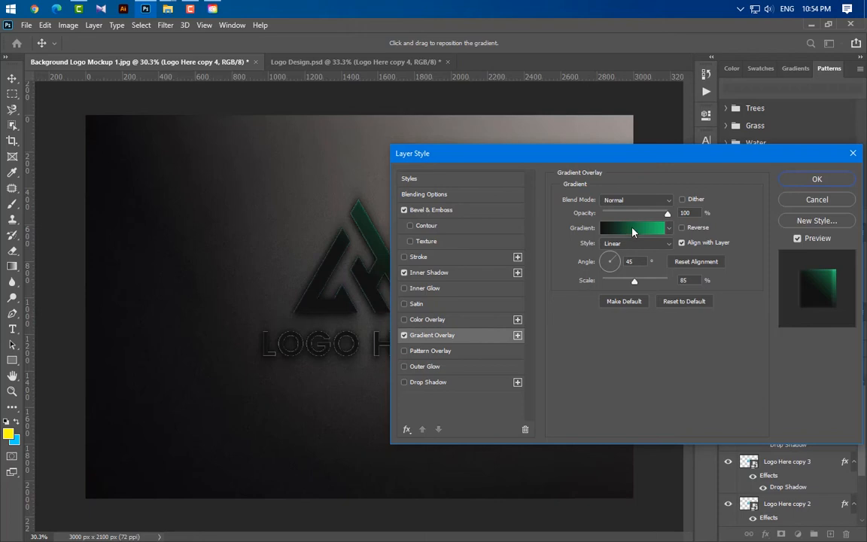
click(559, 227)
double_click(492, 453)
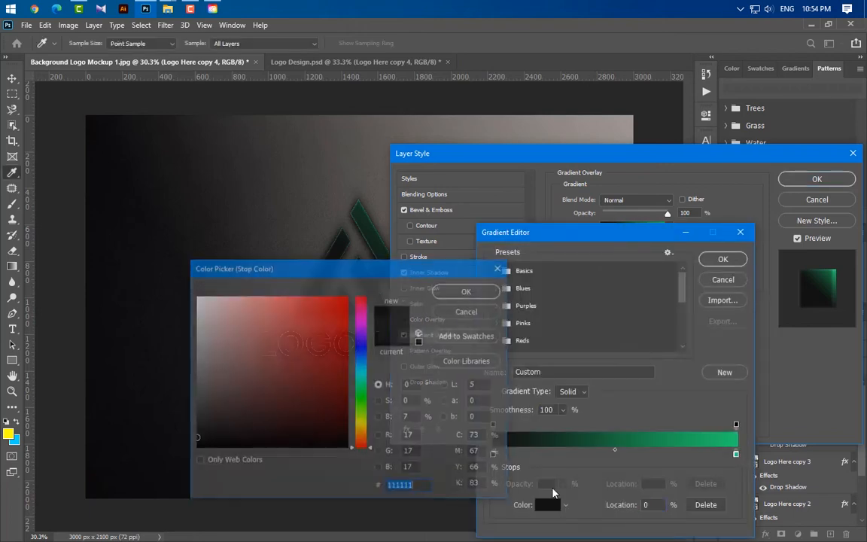
click(468, 291)
double_click(735, 454)
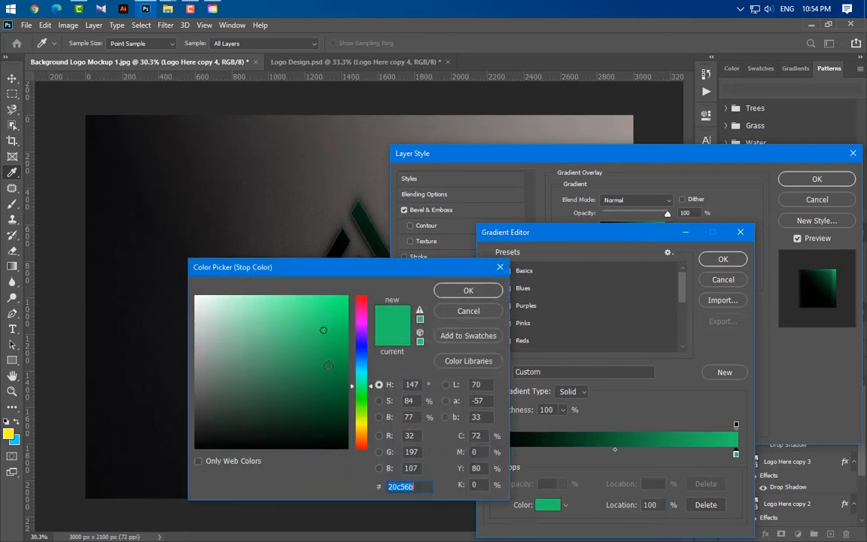
text(ffffff)
click(470, 289)
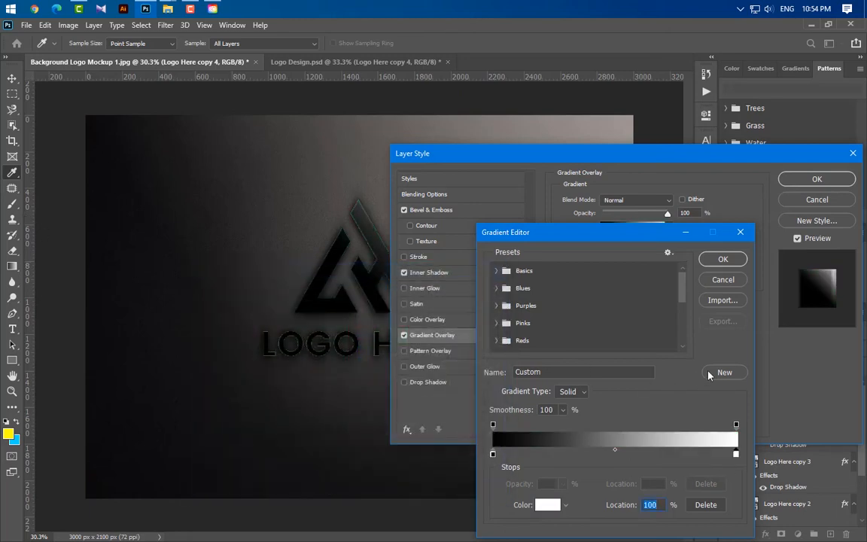
- Set the gradient's end opacity stop to 0% and accept the gradient
click(736, 424)
click(563, 484)
drag(565, 499, 507, 499)
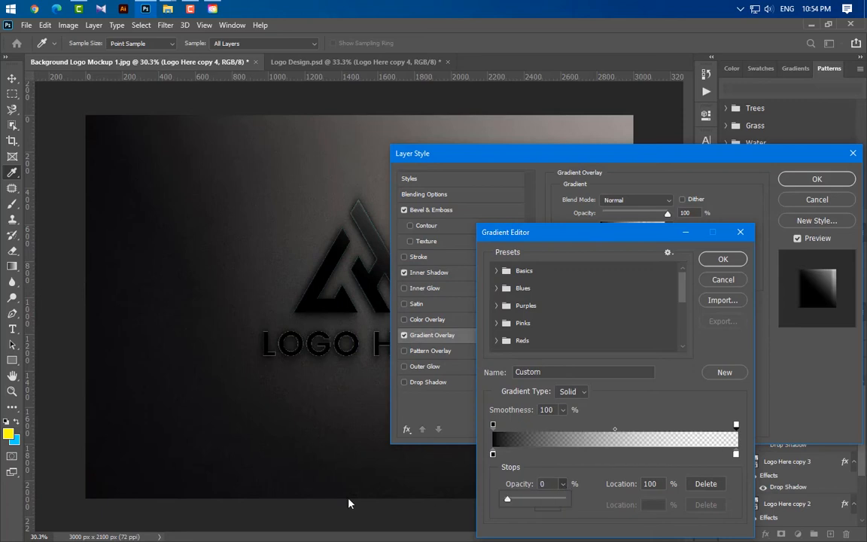
click(720, 260)
- Set the Gradient Overlay to Overlay mode, 50% opacity, 0° angle and 123% scale, and apply the layer style
click(643, 212)
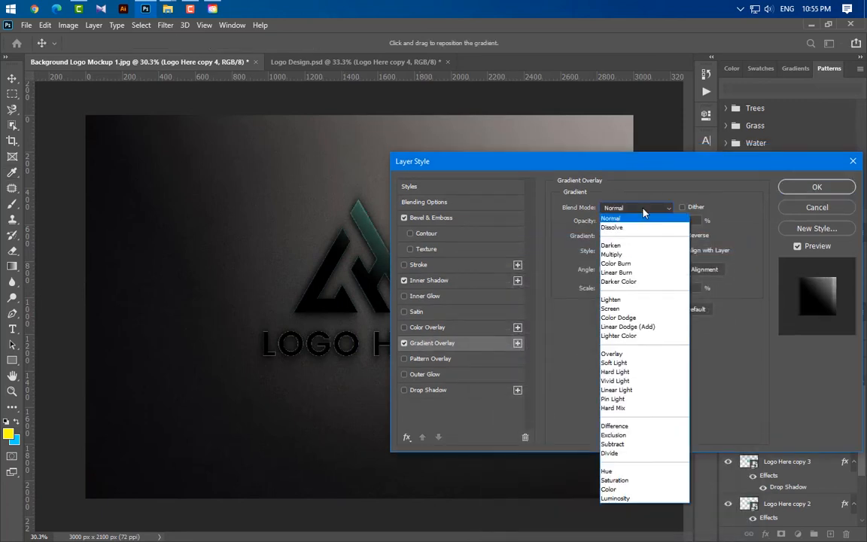
click(613, 340)
click(694, 220)
text(50)
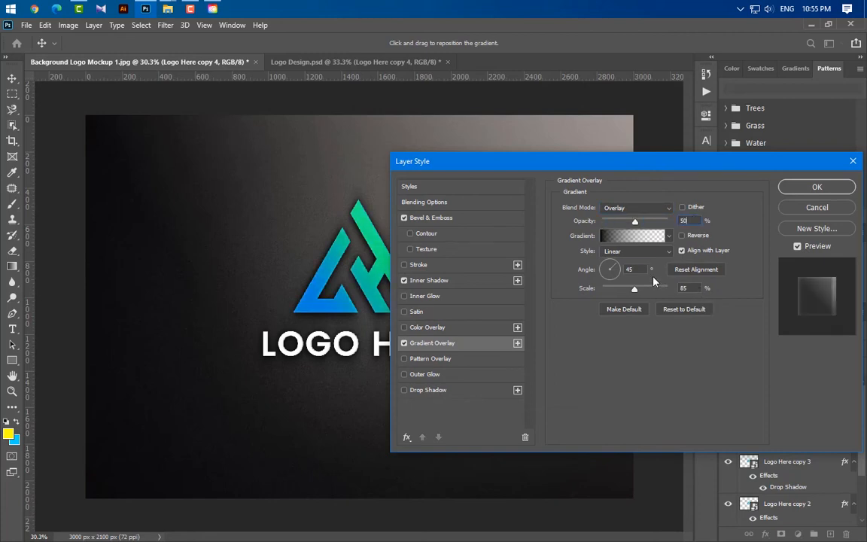
text(0)
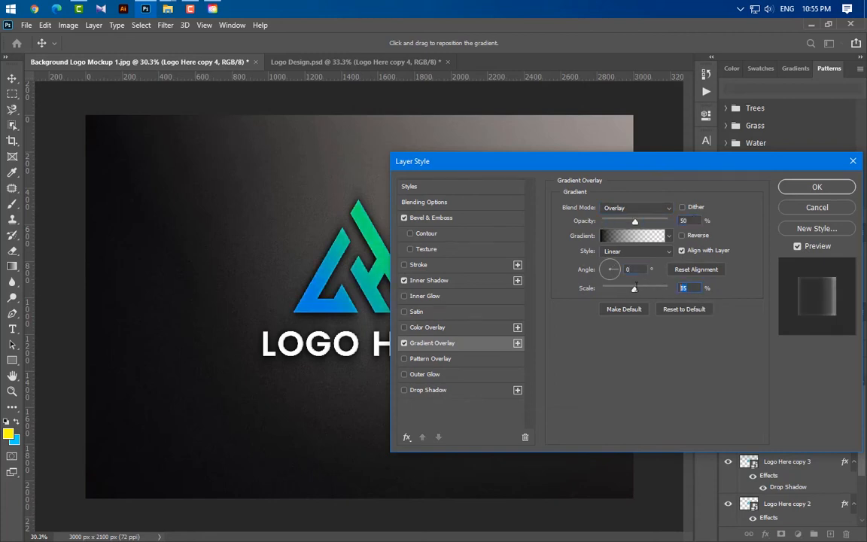
text(123)
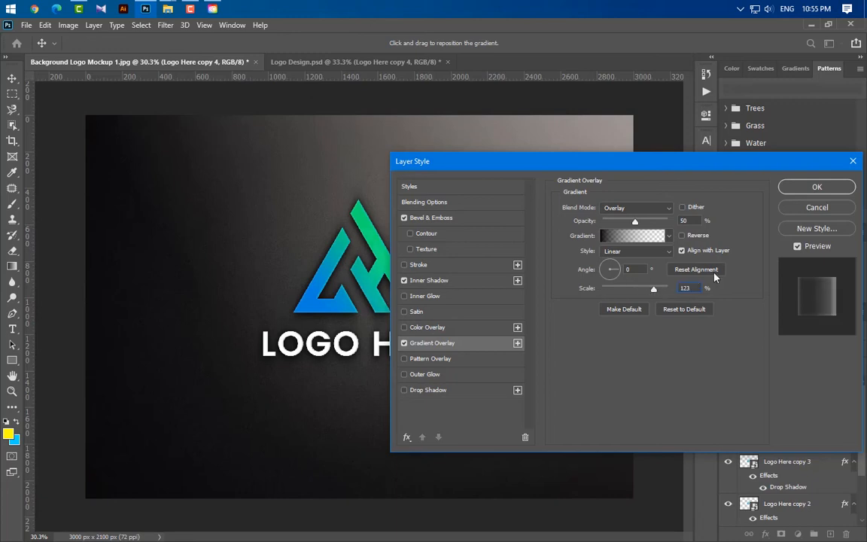
click(827, 188)
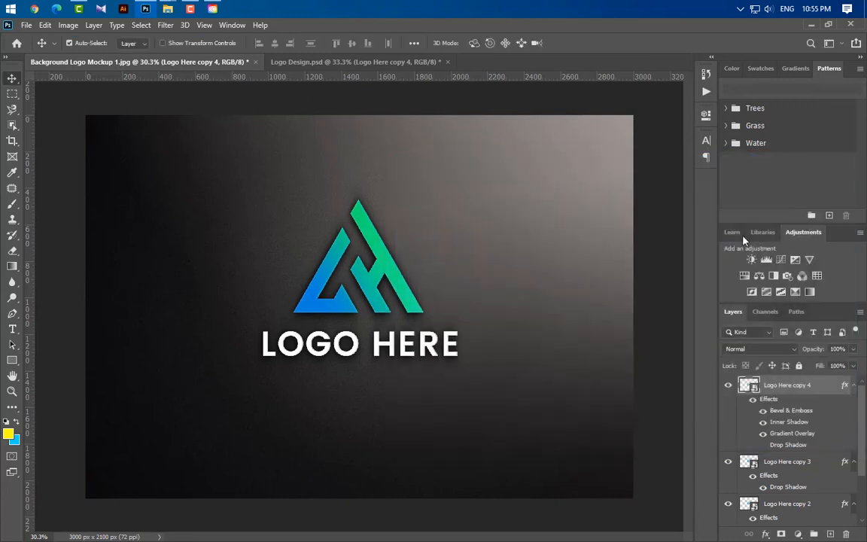
- Place the Glass Effect image from the file folder over the logo, scaled to about 512%
click(146, 9)
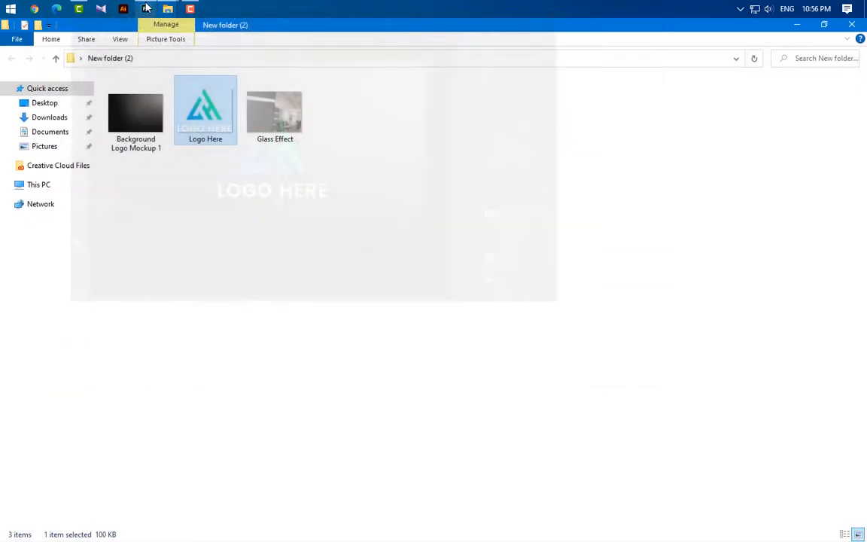
drag(284, 144, 403, 372)
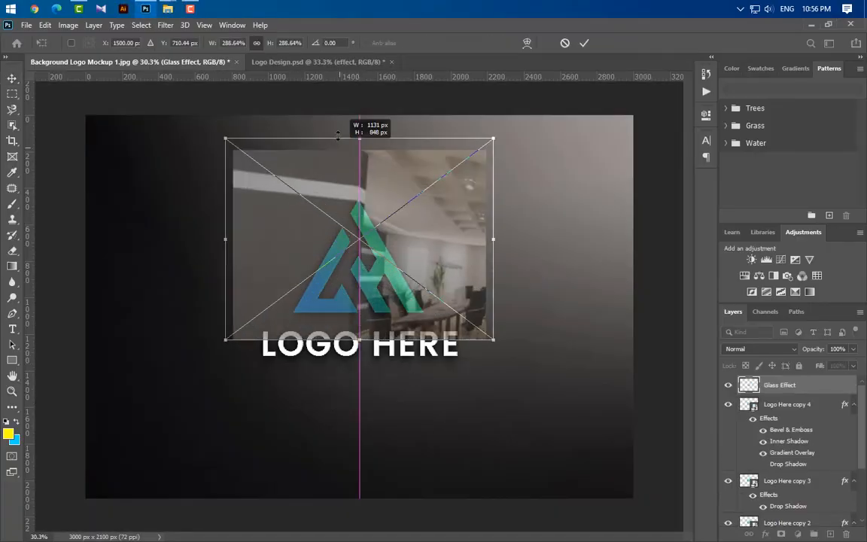
drag(359, 341, 373, 477)
drag(398, 422, 407, 447)
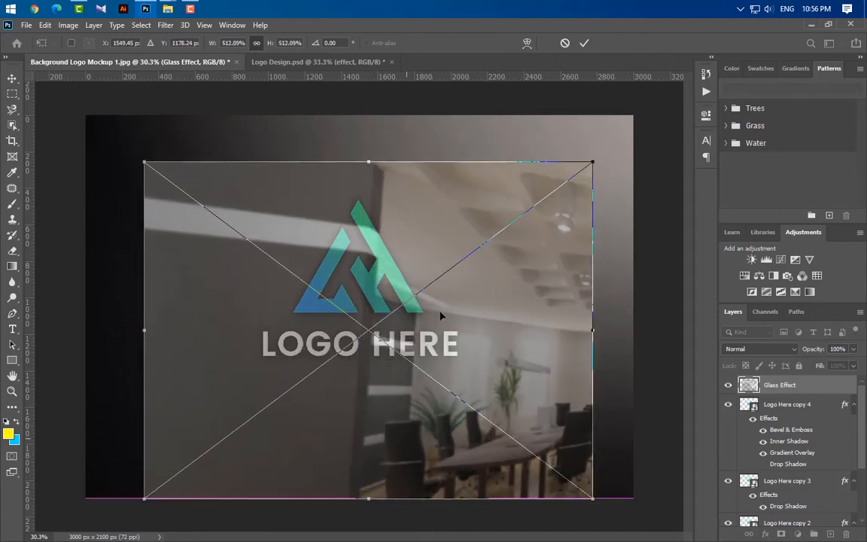
click(584, 43)
- Duplicate Logo Here copy 4 above the Glass Effect layer and clip Glass Effect to Logo Here copy 4
right_click(837, 393)
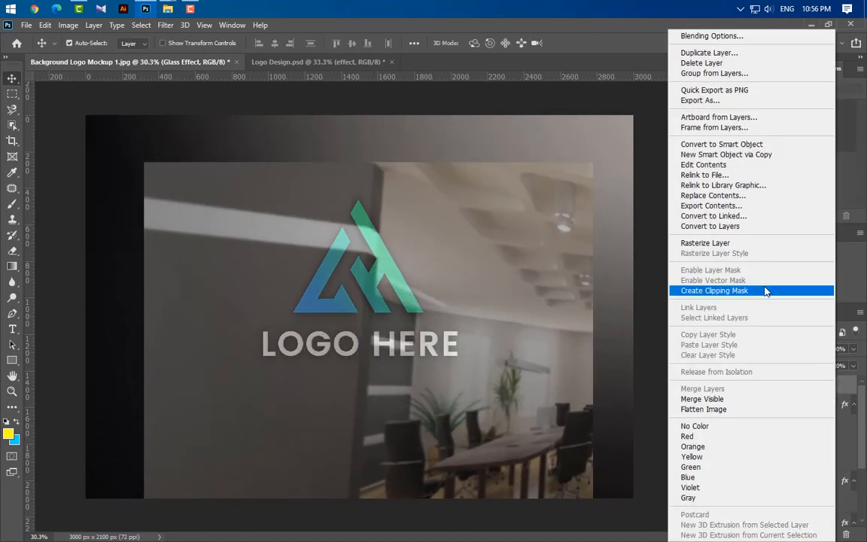
click(712, 290)
drag(788, 405, 830, 535)
drag(822, 403, 819, 376)
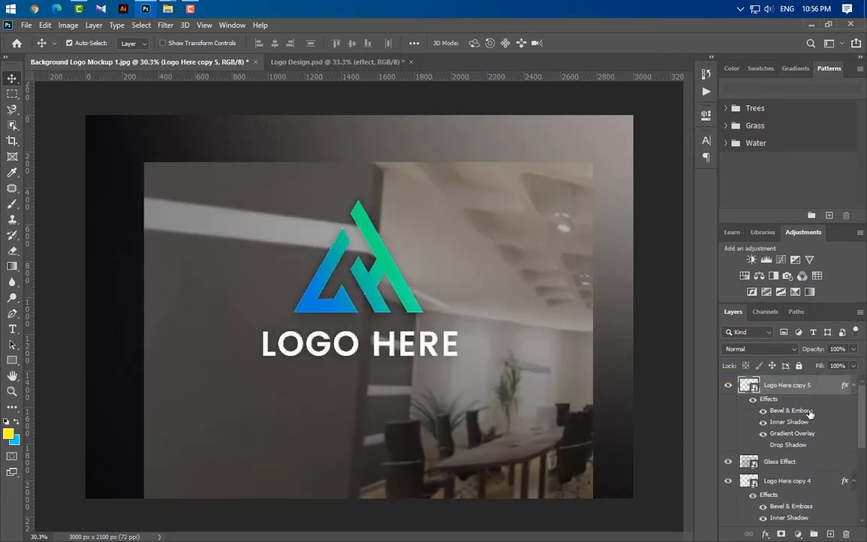
click(819, 467)
right_click(818, 467)
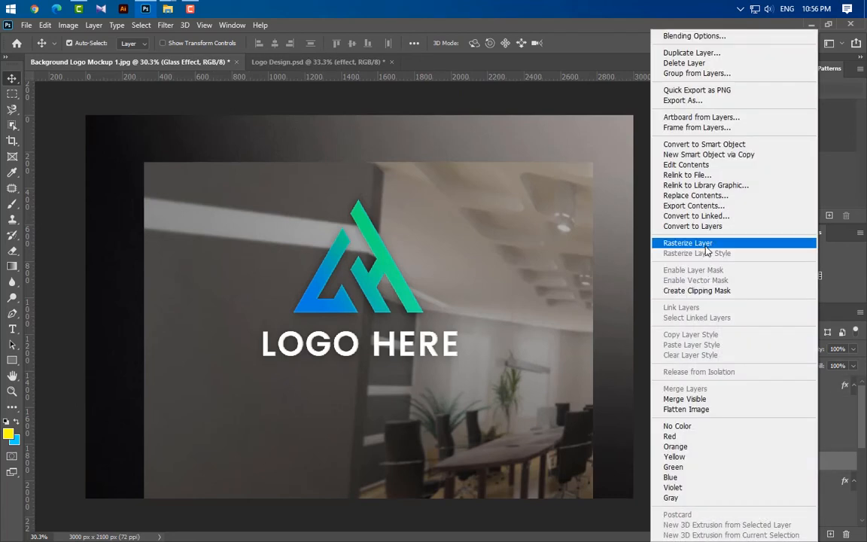
click(709, 291)
- Set both the fill and the opacity of Logo Here copy 5 to 0%
click(812, 385)
click(853, 365)
drag(852, 381, 730, 375)
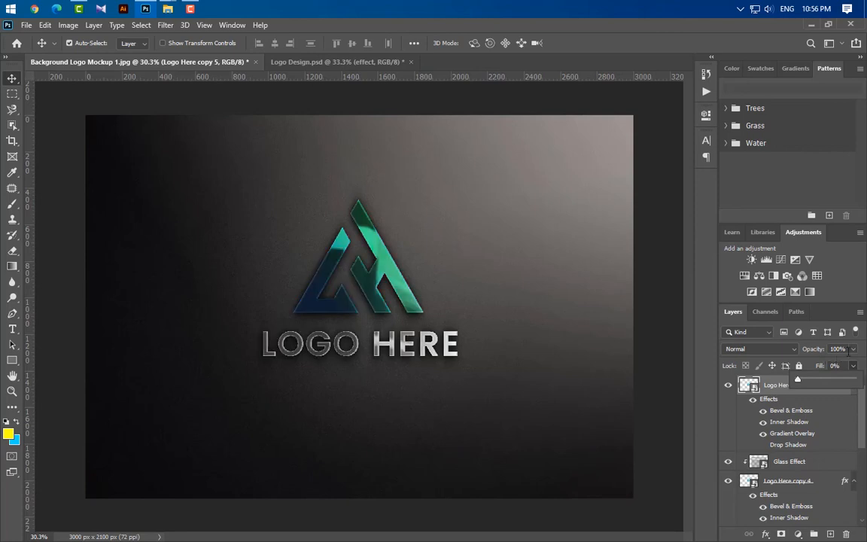
click(853, 349)
drag(854, 365, 632, 366)
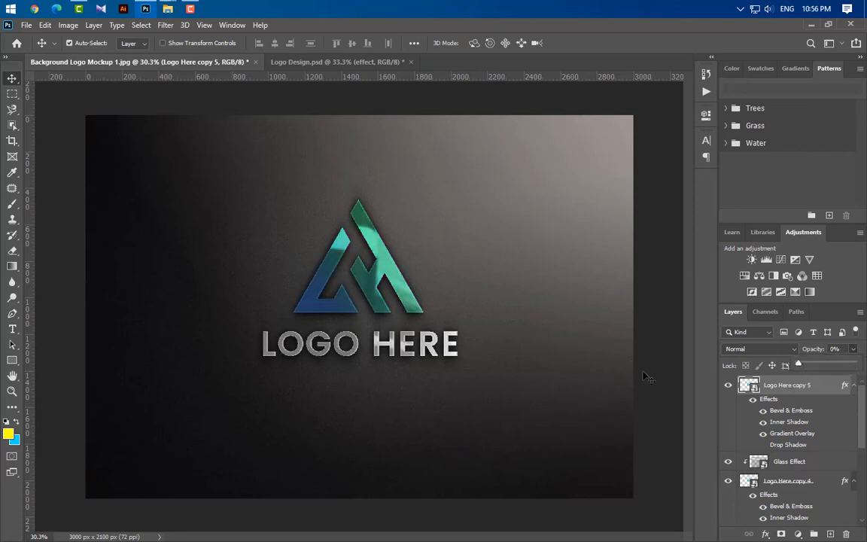
- Set the Glass Effect layer's opacity to 50% and collapse the effects list of Logo Here copy 5
click(805, 461)
click(837, 348)
text(50)
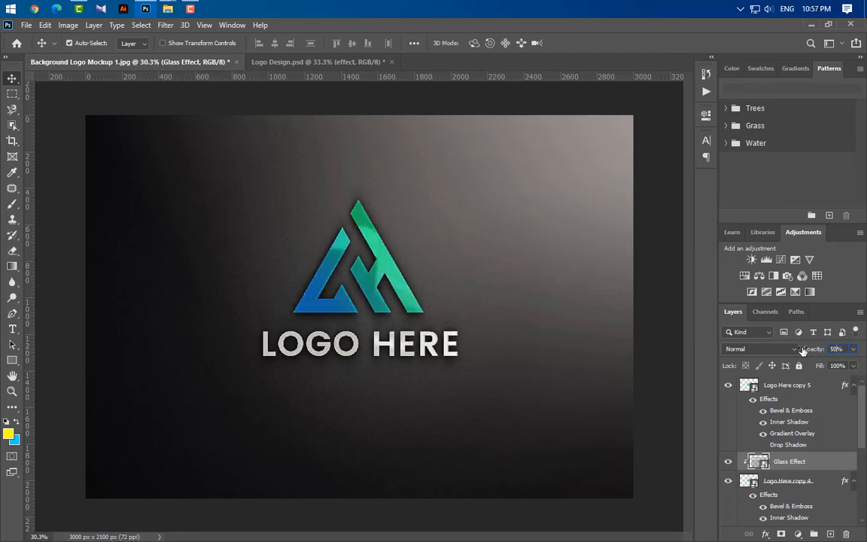
click(847, 385)
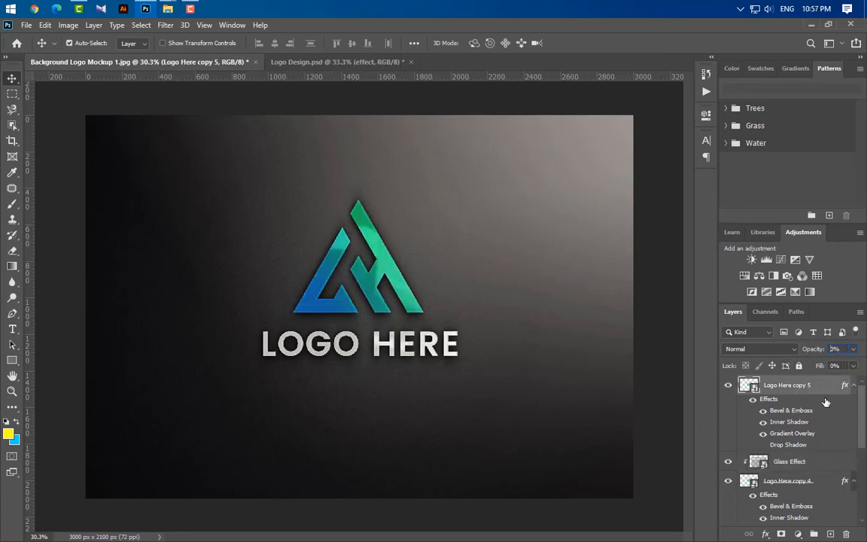
click(853, 385)
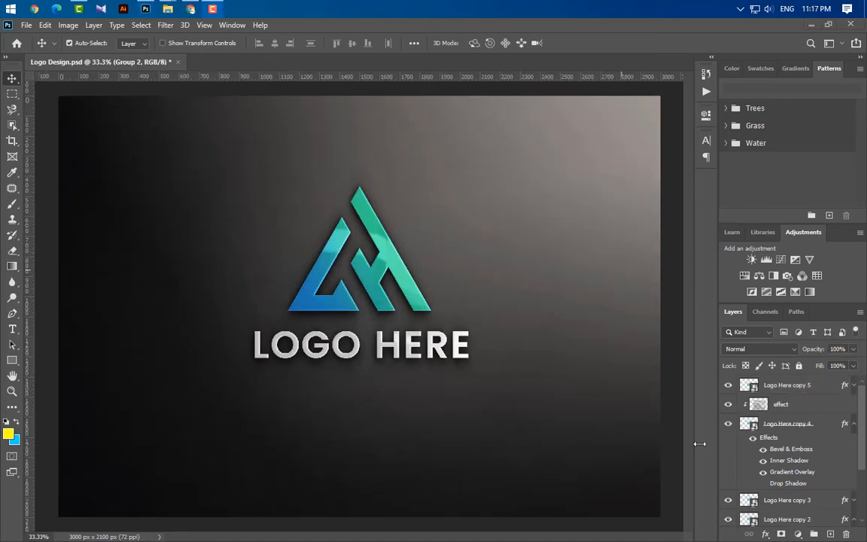
- Put the background image layer into a new group at the bottom of the stack and name the group Background
click(813, 534)
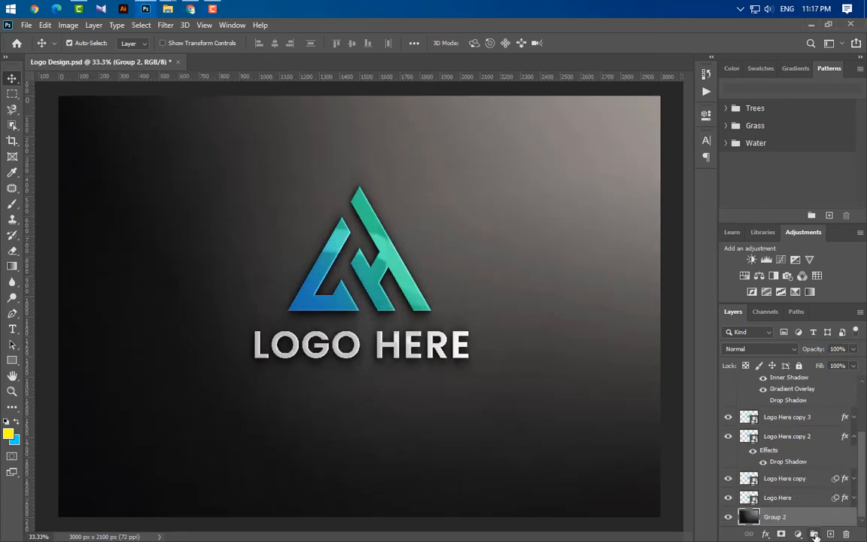
scroll(814, 527, down, 1)
drag(814, 518, 814, 505)
click(742, 500)
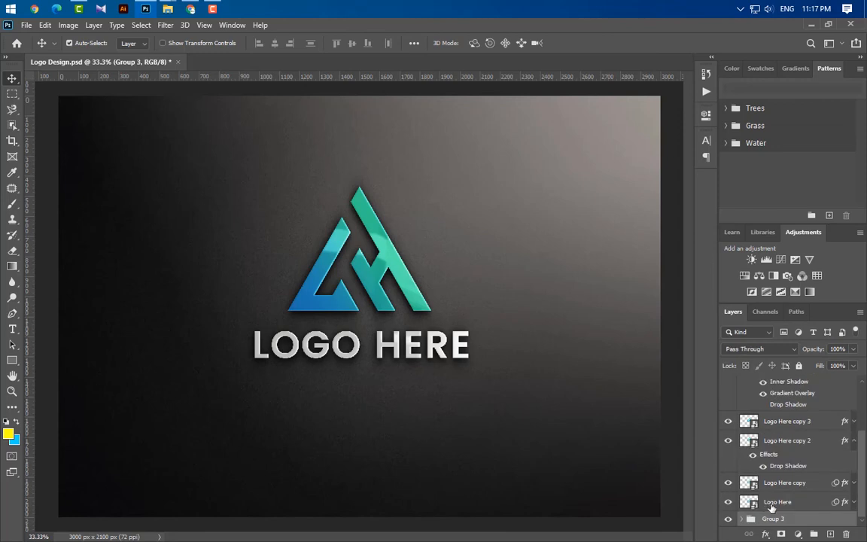
double_click(773, 518)
text(B)
key(Return)
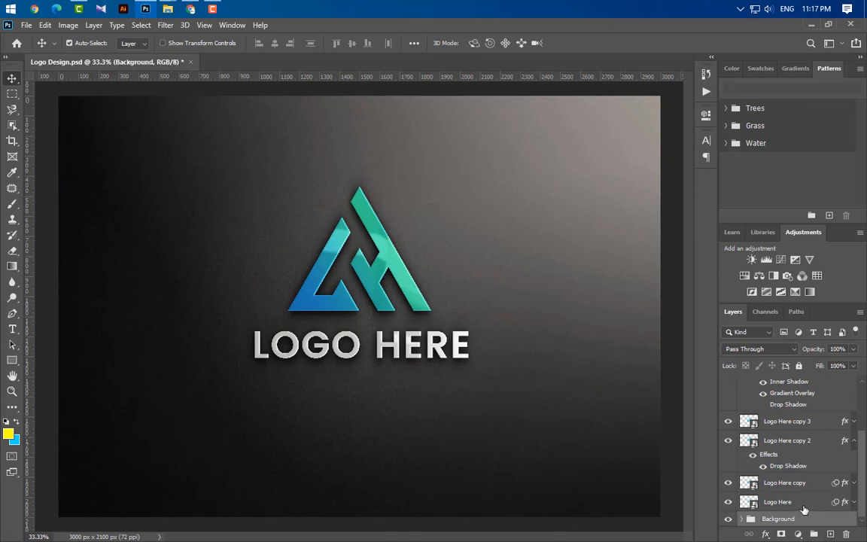
- Group the Logo Here layer with its copies up to copy 3 and name the group Shadows
click(775, 501)
ctrl+click(775, 483)
ctrl+click(782, 440)
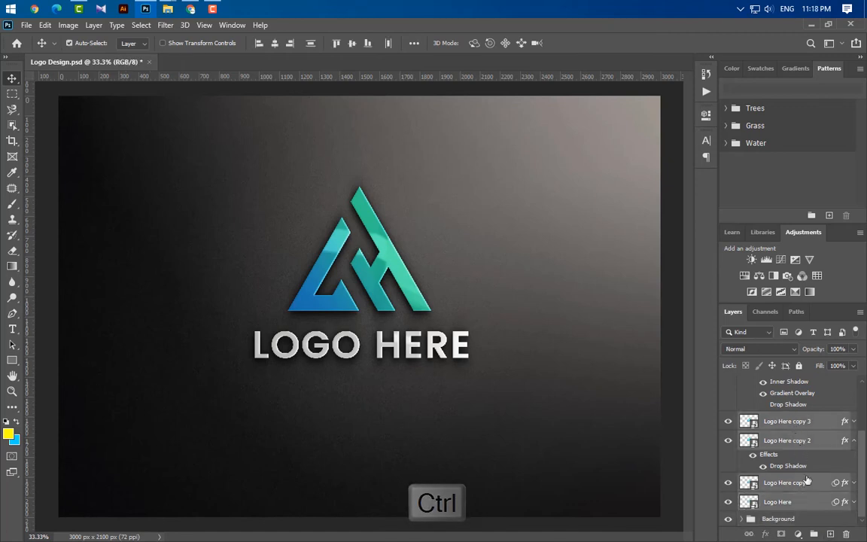
key(ctrl+g)
double_click(775, 497)
text(Shadows)
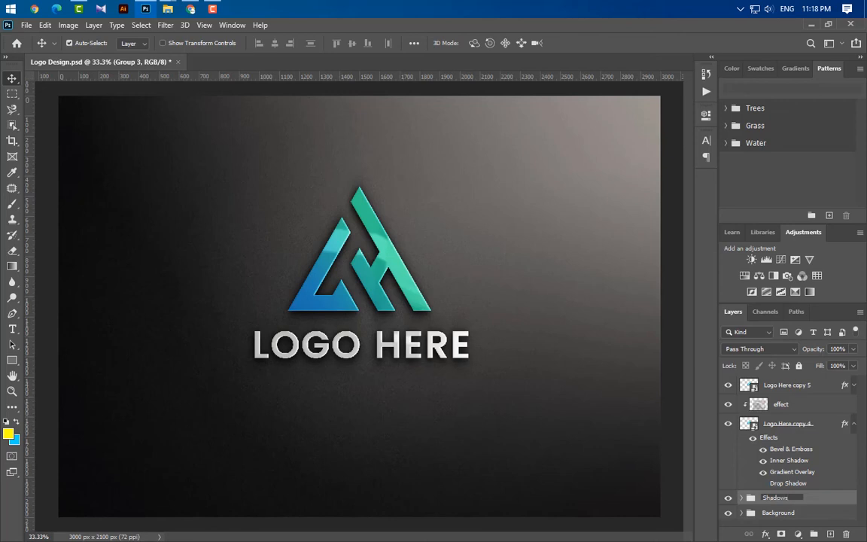
key(Return)
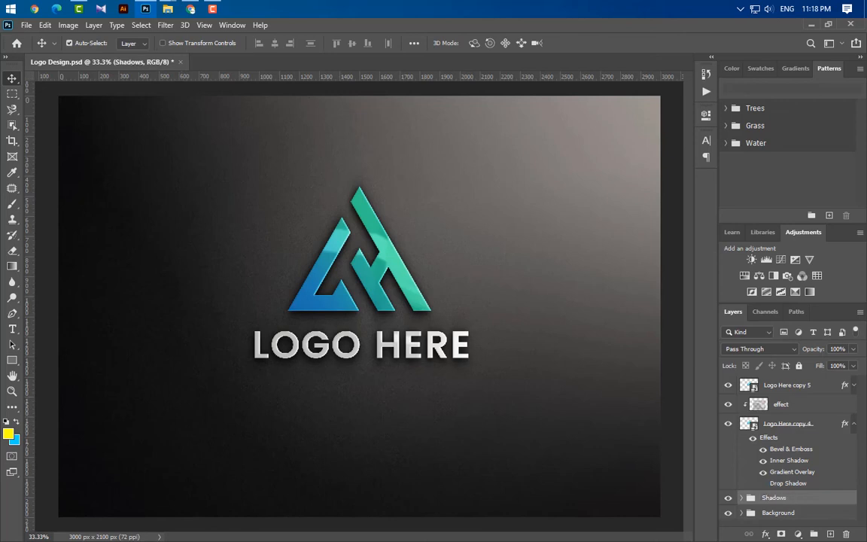
- Group the clipped effect layer with Logo Here copy 4 and name the group Effect
click(809, 416)
ctrl+click(811, 409)
click(814, 534)
double_click(773, 404)
text(Effect)
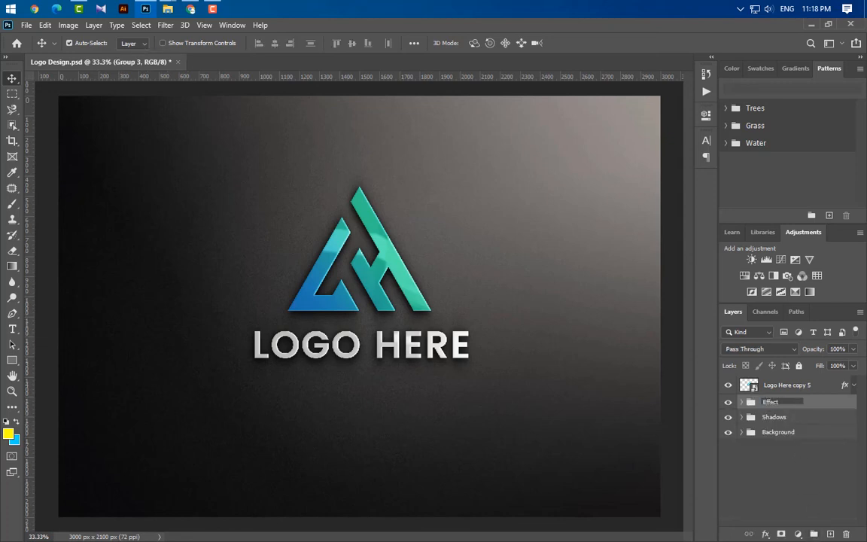
key(Return)
- Rename the Logo Here copy 5 layer as Your Logo Here
double_click(790, 385)
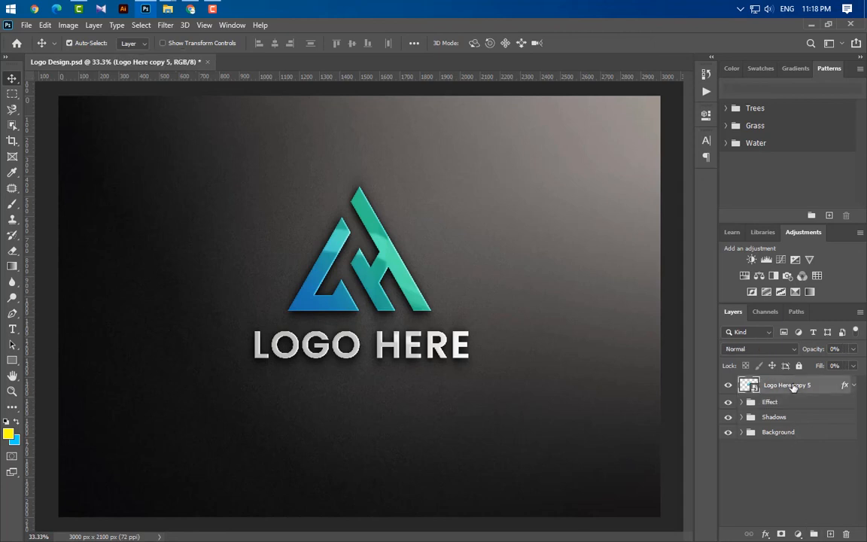
text(Y)
text(our Logo Here)
key(Return)
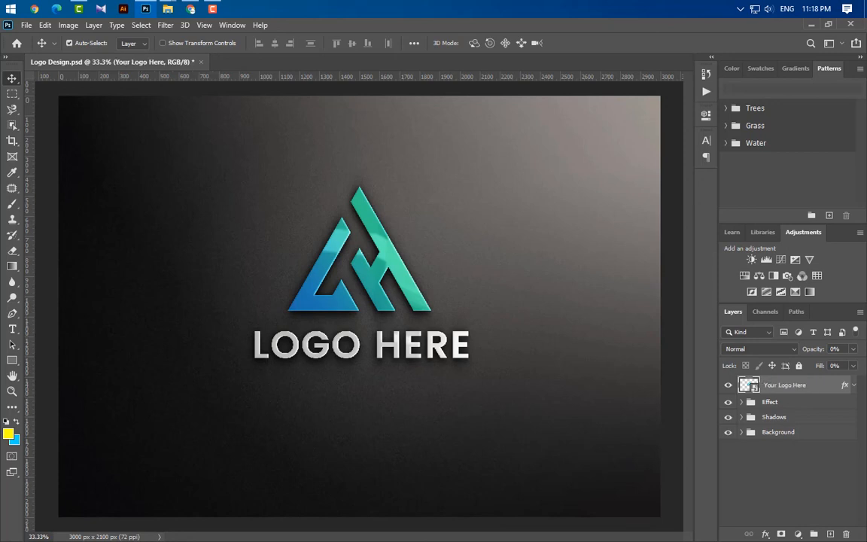
- Open the Your Logo Here smart object and place the Logo PNG file in it, scaled to about 42%
double_click(753, 387)
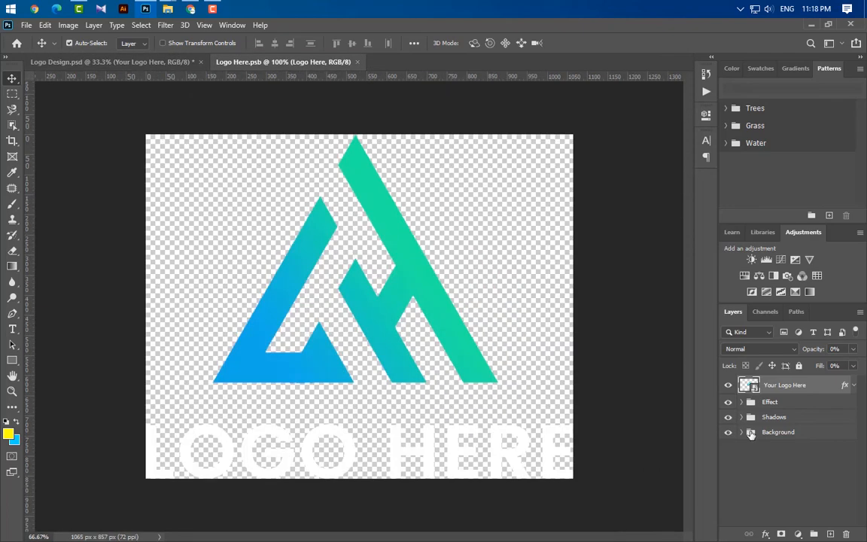
mouse_move(168, 7)
click(165, 65)
drag(128, 109, 340, 374)
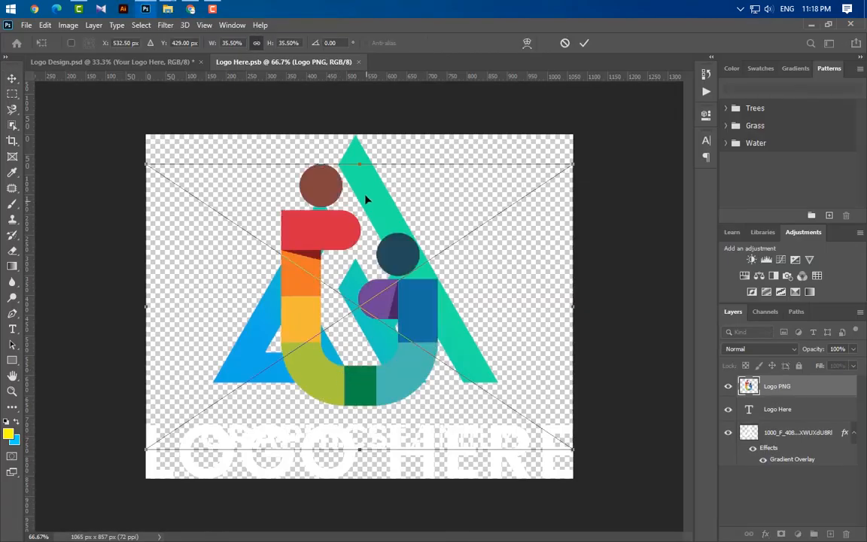
drag(359, 168, 359, 135)
drag(357, 450, 391, 470)
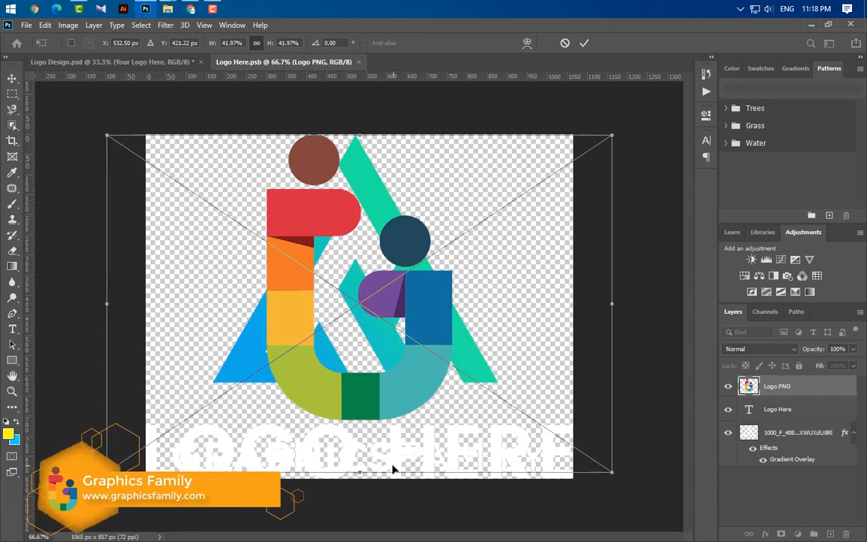
click(584, 43)
- Hide the Logo Here text and the old logo symbol layer, then save and close the smart object
click(728, 408)
click(727, 432)
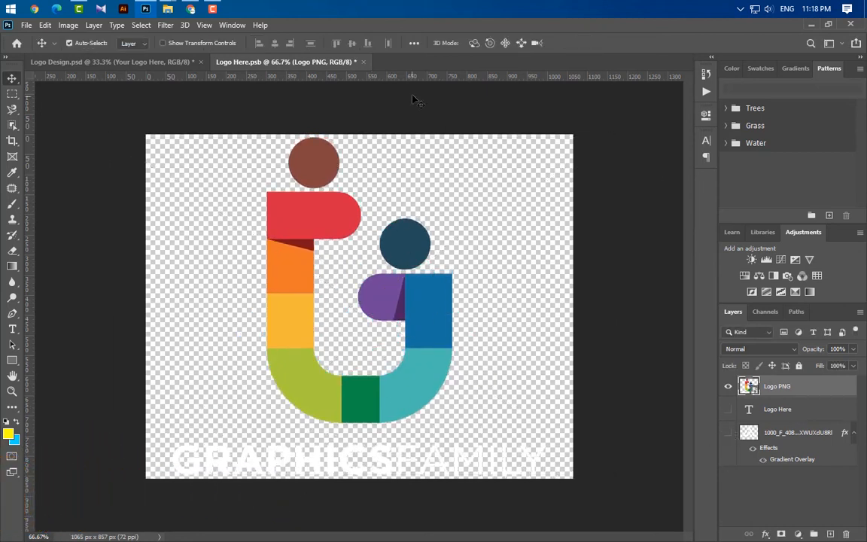
click(363, 62)
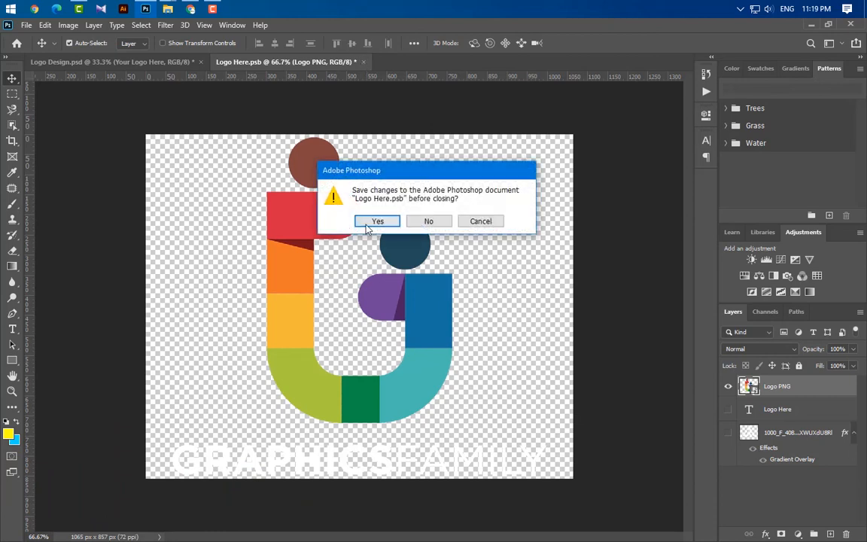
click(370, 222)
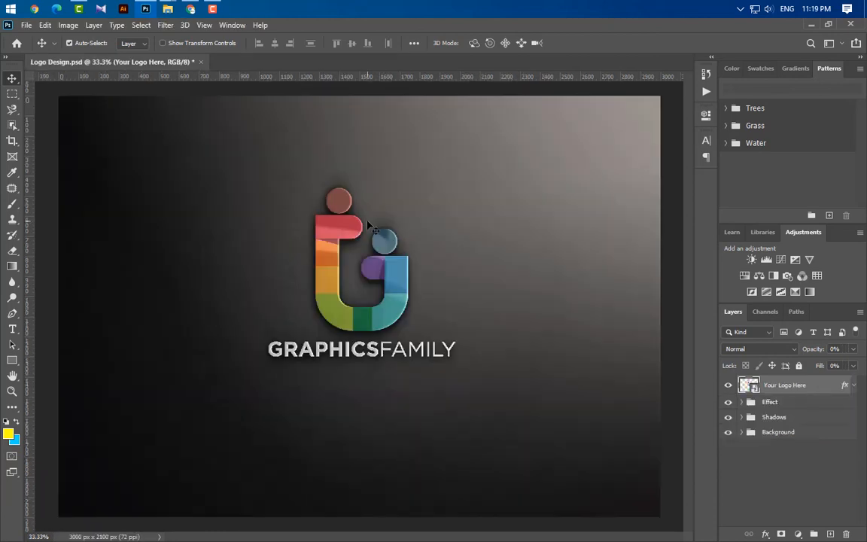